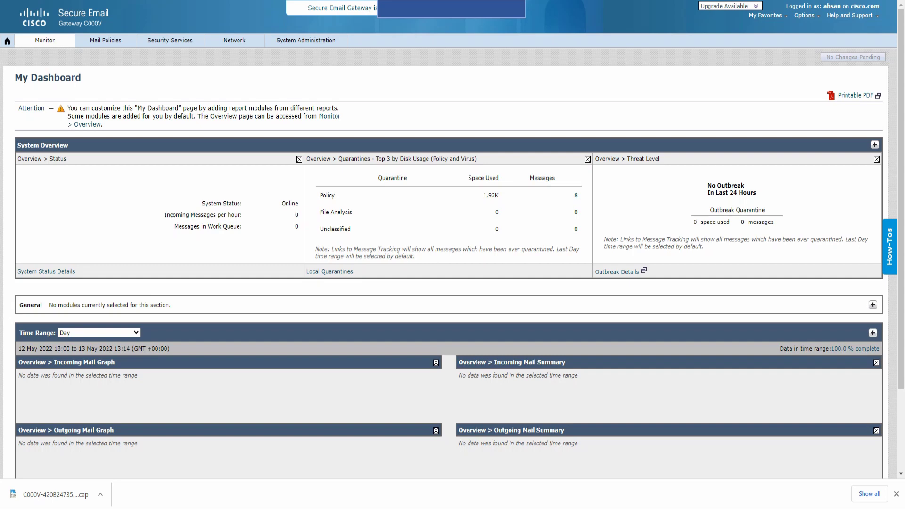
Open Packet Capture from the Help and Support menu at the top right.
left_click_drag(836, 24, 804, 70)
left_click(850, 15)
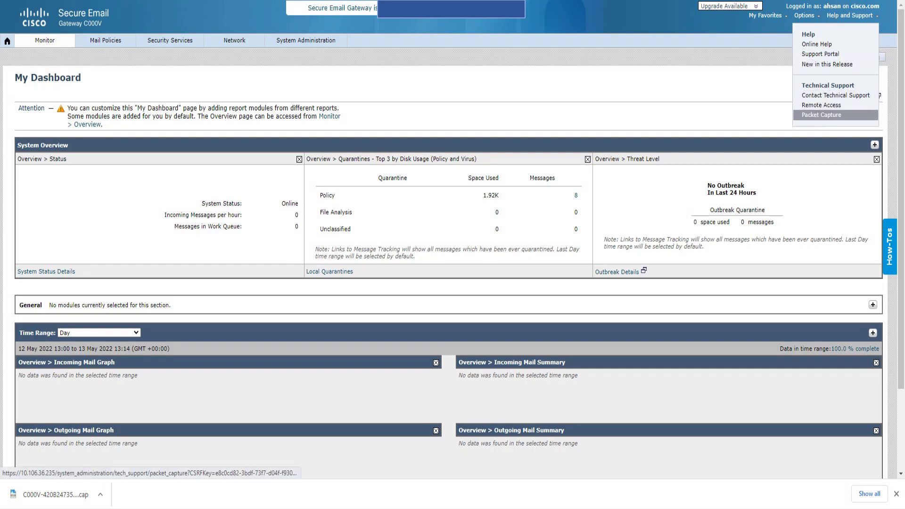
left_click(822, 114)
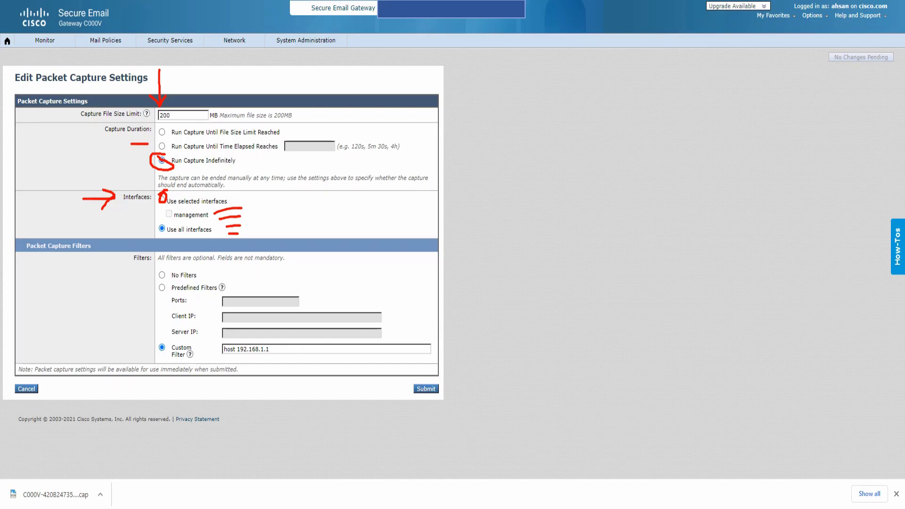
Review the capture settings: 200 MB, run indefinitely, all interfaces, custom filter host 192.168.1.1.
mouse_move(170, 221)
left_mouse_down()
mouse_move(151, 222)
mouse_move(171, 224)
mouse_move(161, 217)
left_mouse_up()
mouse_move(121, 226)
left_mouse_down()
mouse_move(146, 228)
mouse_move(134, 239)
left_mouse_up()
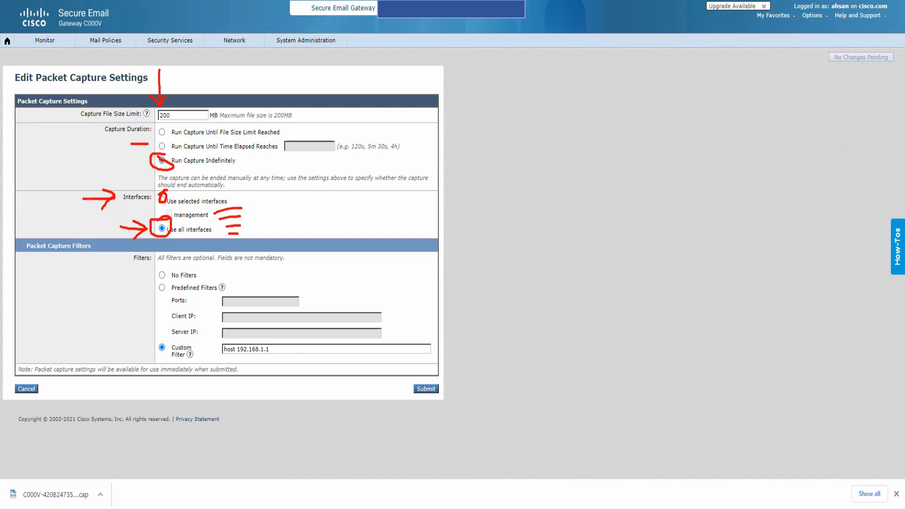
mouse_move(165, 263)
left_mouse_down()
mouse_move(156, 284)
mouse_move(173, 264)
mouse_move(161, 259)
left_mouse_up()
mouse_move(117, 284)
left_mouse_down()
mouse_move(154, 283)
mouse_move(146, 291)
left_mouse_up()
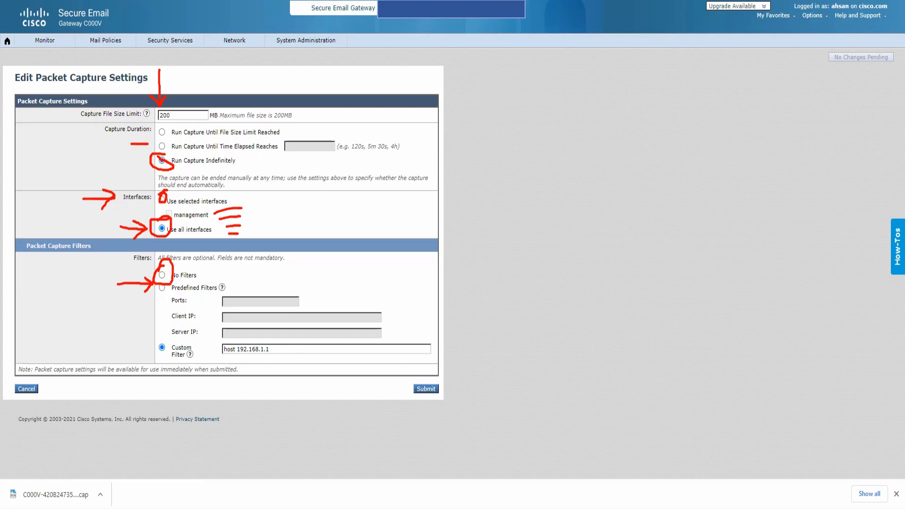
left_click_drag(162, 283, 160, 291)
mouse_move(240, 302)
left_mouse_down()
mouse_move(271, 301)
mouse_move(256, 334)
mouse_move(265, 334)
left_mouse_up()
left_click_drag(123, 342, 147, 348)
mouse_move(144, 341)
left_mouse_down()
mouse_move(148, 348)
mouse_move(134, 355)
left_mouse_up()
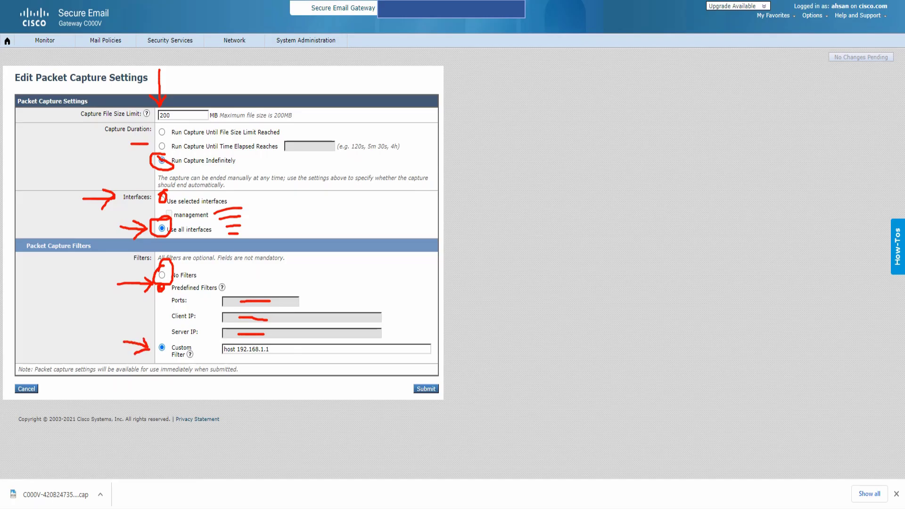
mouse_move(297, 349)
left_mouse_down()
mouse_move(273, 348)
mouse_move(282, 361)
left_mouse_up()
key("Escape")
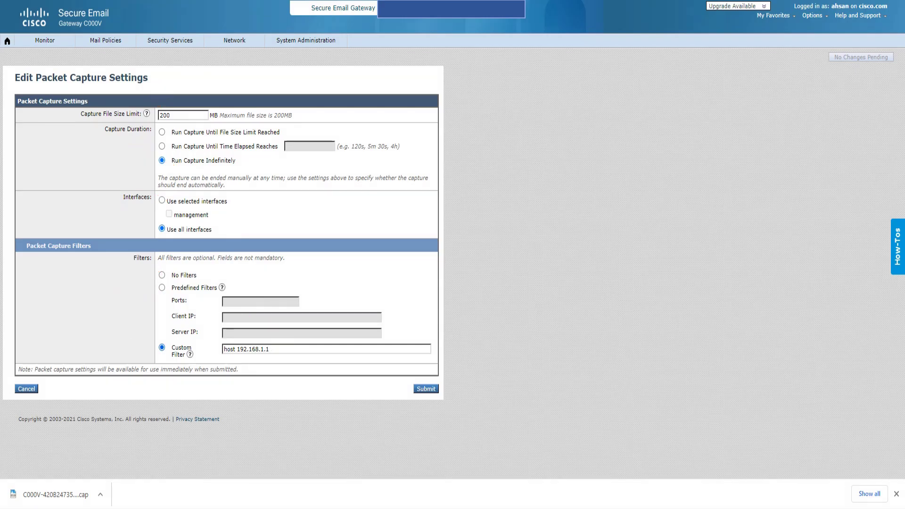
left_click(190, 354)
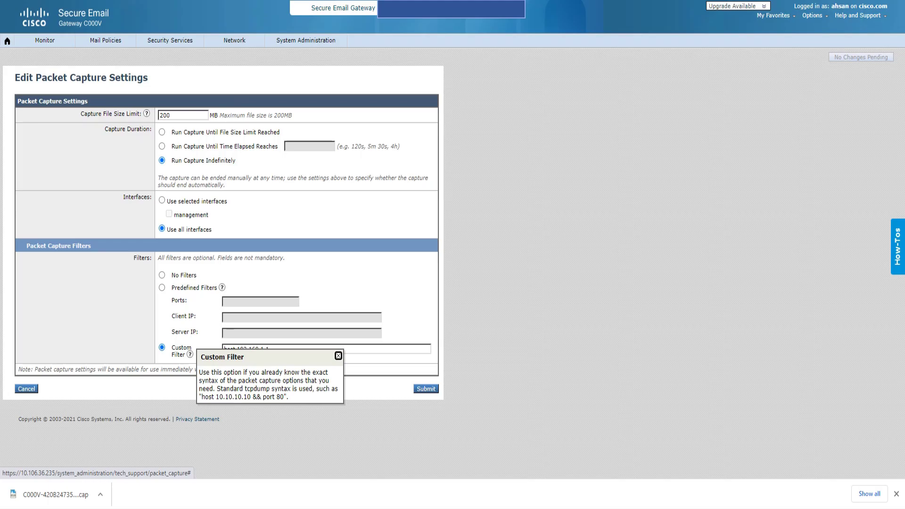
left_click_drag(202, 397, 284, 397)
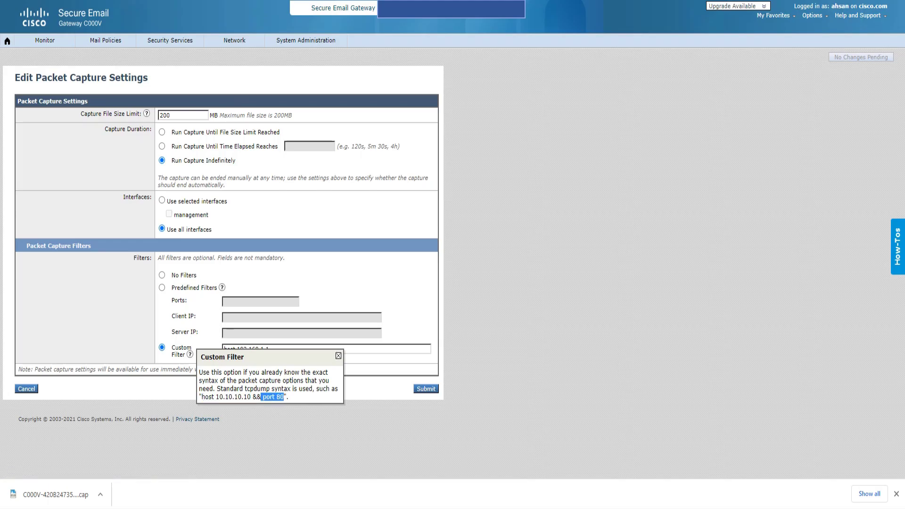
left_click(284, 398)
left_click_drag(285, 397, 263, 397)
left_click(263, 397)
left_click_drag(202, 397, 287, 397)
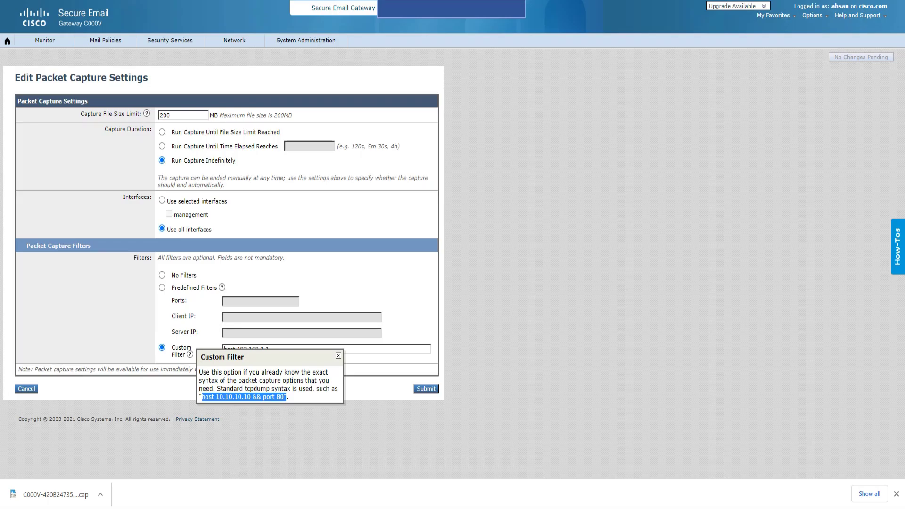
left_click(287, 397)
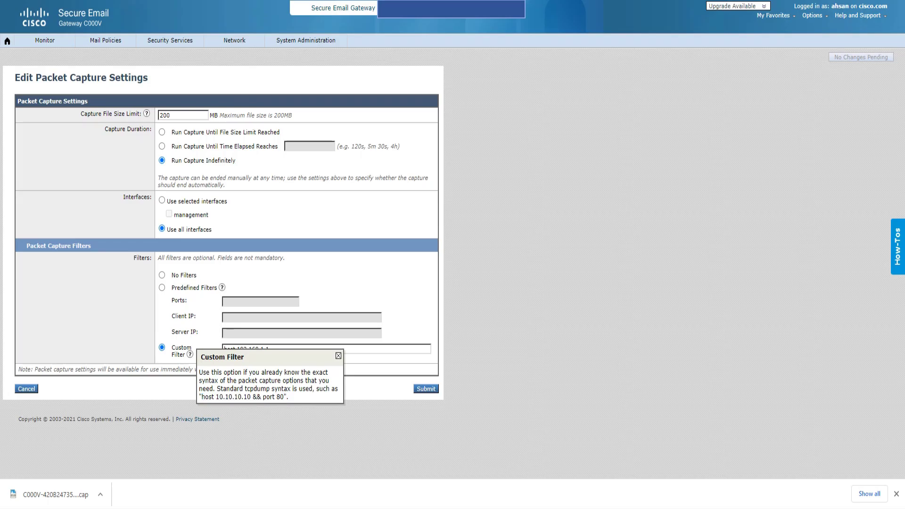
left_click_drag(252, 397, 261, 397)
left_click(261, 397)
left_click_drag(253, 397, 261, 397)
left_click(339, 357)
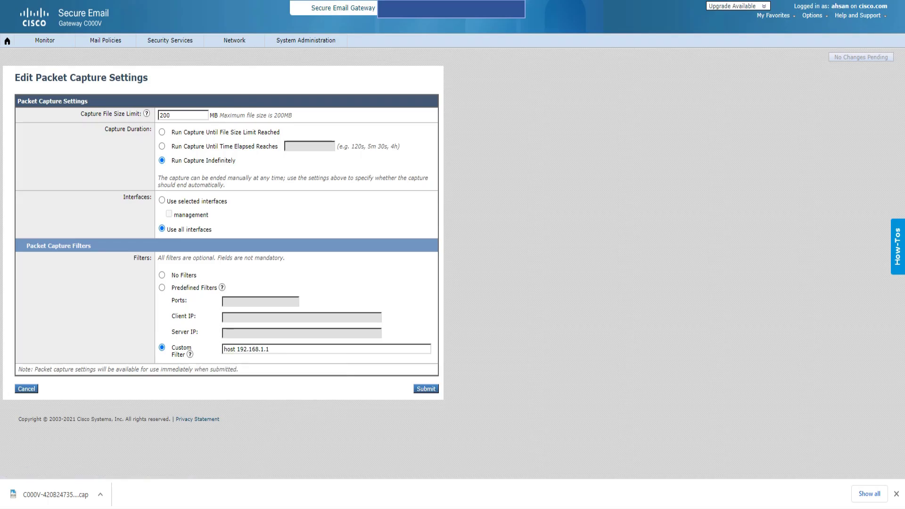
key("Return")
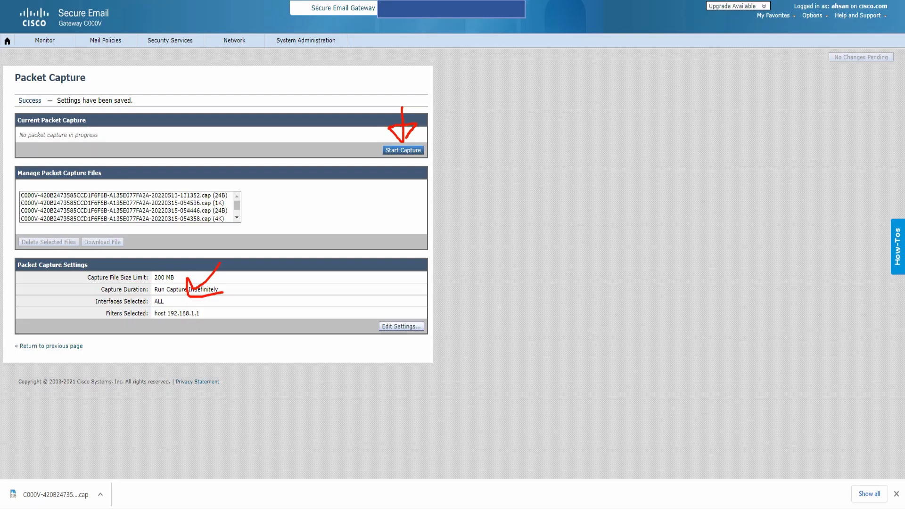
Return to the Packet Capture overview with the saved 200 MB, host 192.168.1.1 settings.
mouse_move(858, 15)
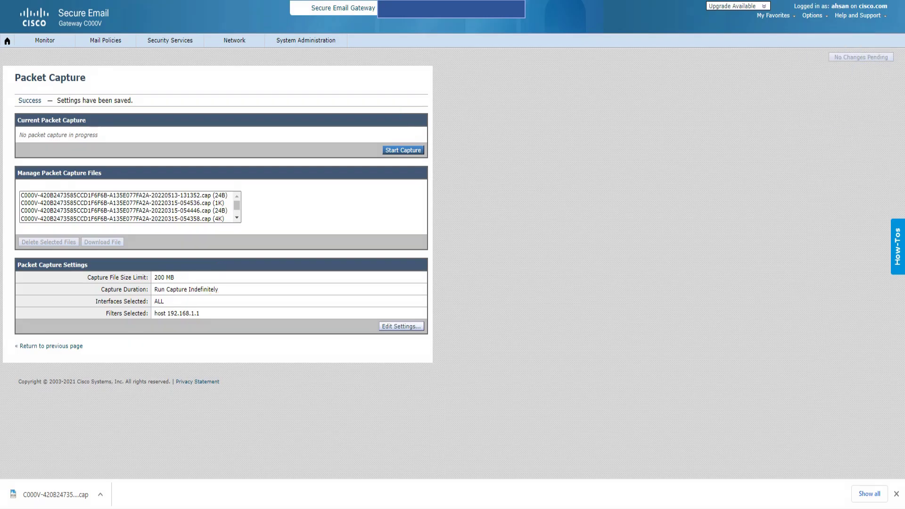
Start the host 192.168.1.1 packet capture and check its running status and file name.
left_click(404, 150)
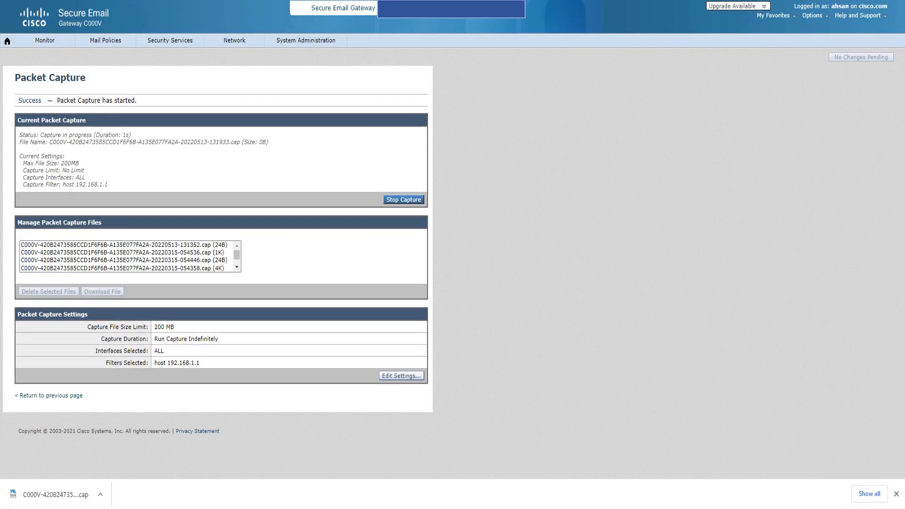
left_click_drag(181, 142, 241, 142)
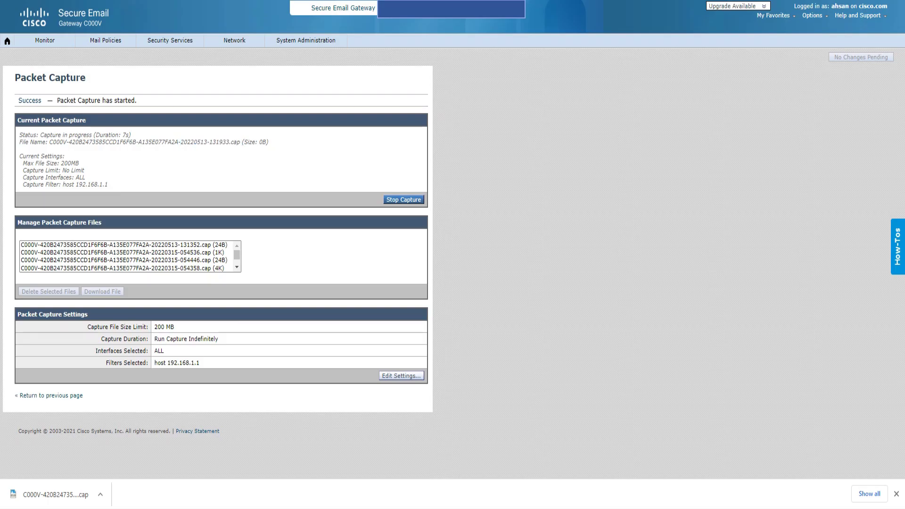
left_click_drag(200, 363, 167, 362)
left_click(177, 363)
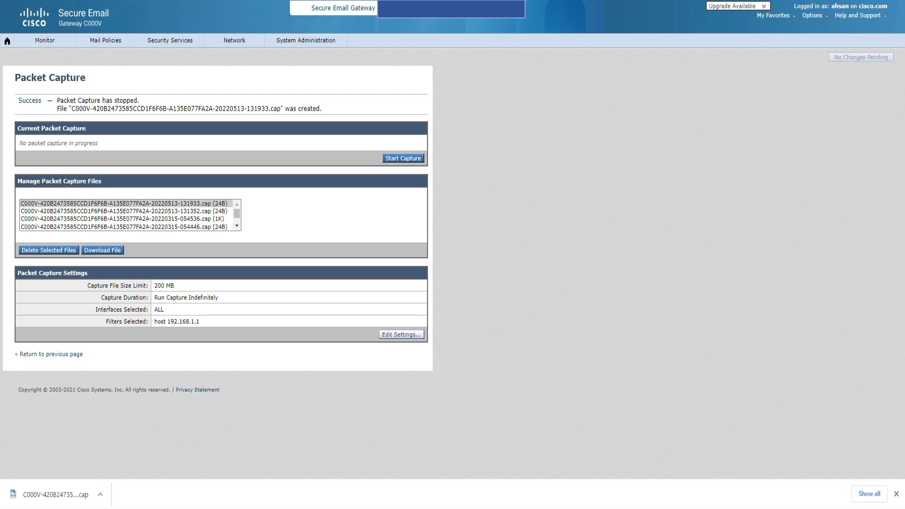
Select the newest .cap file in Manage Packet Capture Files and download it.
left_click_drag(67, 101, 320, 109)
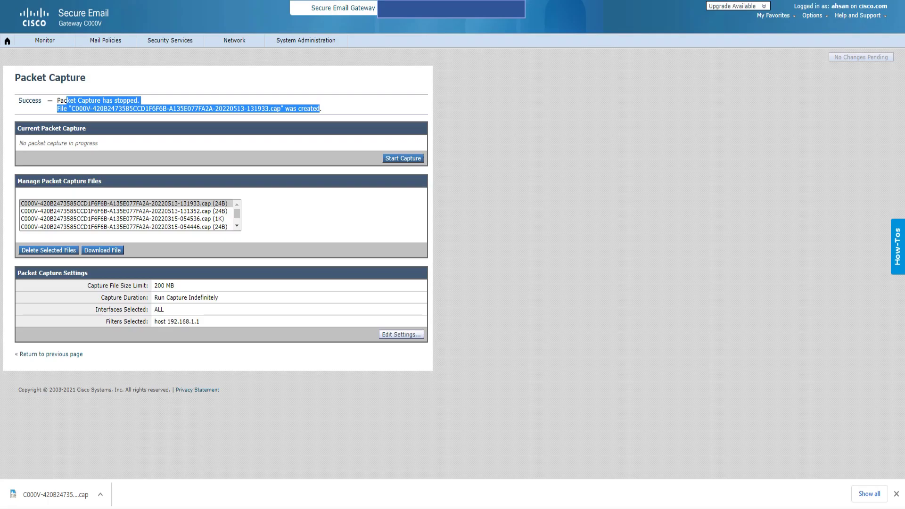
left_click(124, 204)
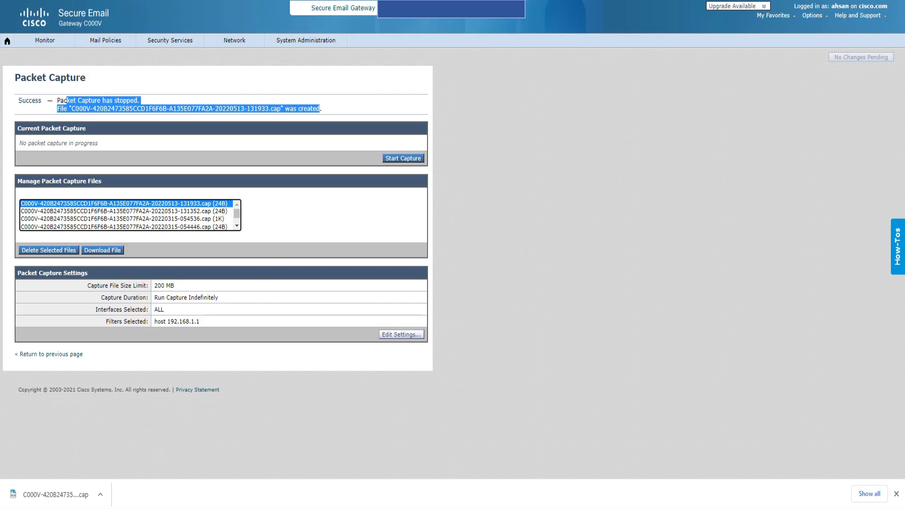
left_click(124, 211)
left_click(124, 204)
left_click(102, 250)
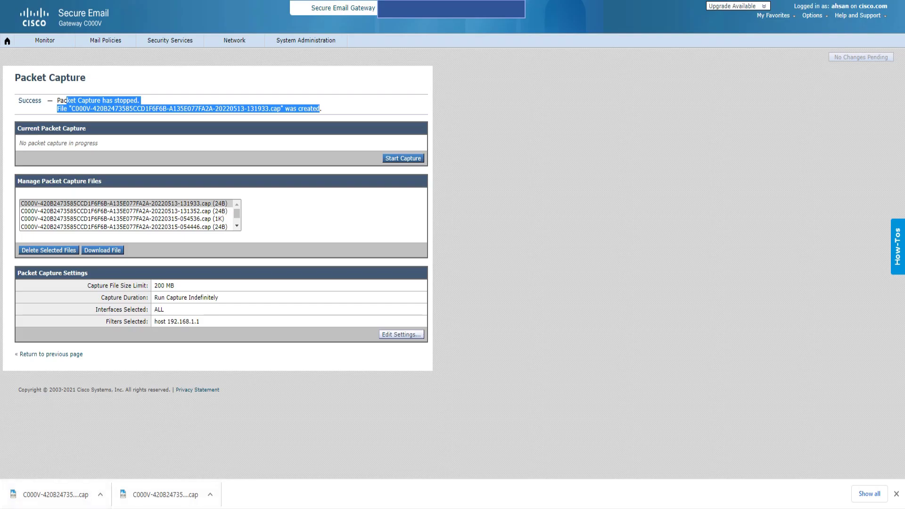
left_click(320, 109)
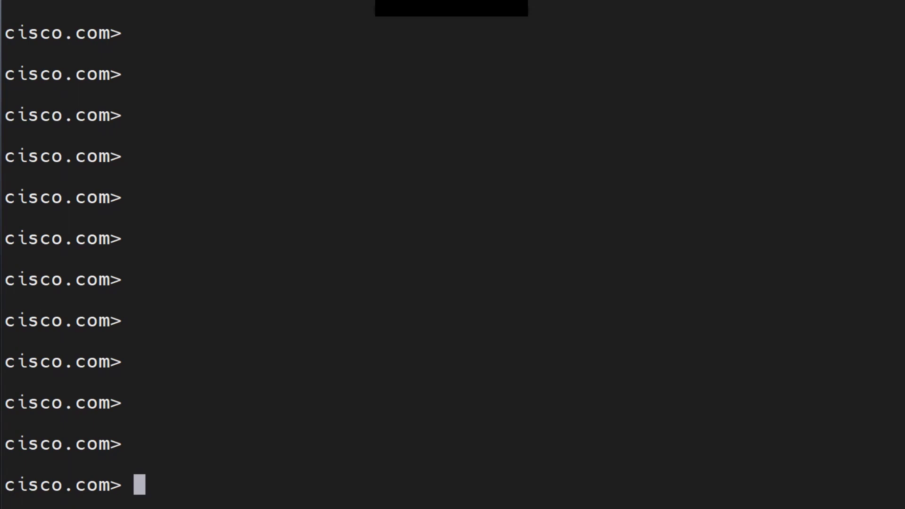
Run packetcapture, review the current status and settings, and enter setup.
type("packetcapture")
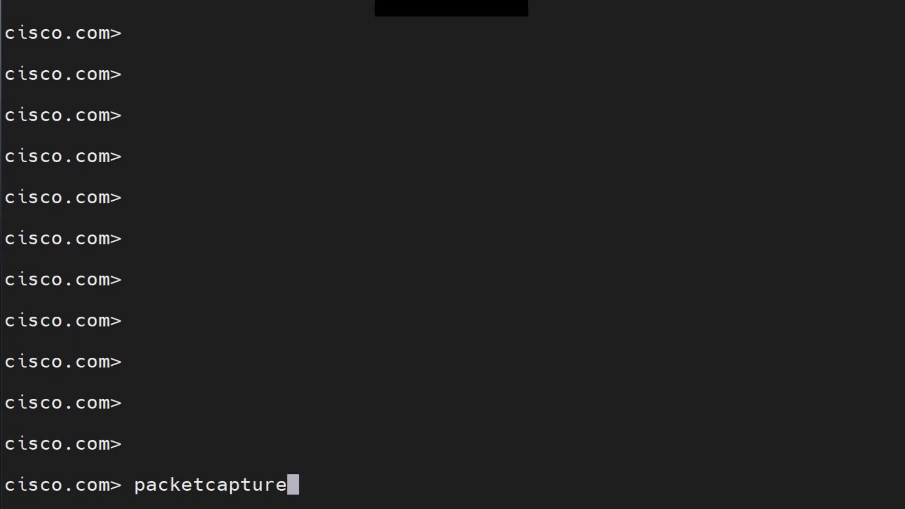
key("Return")
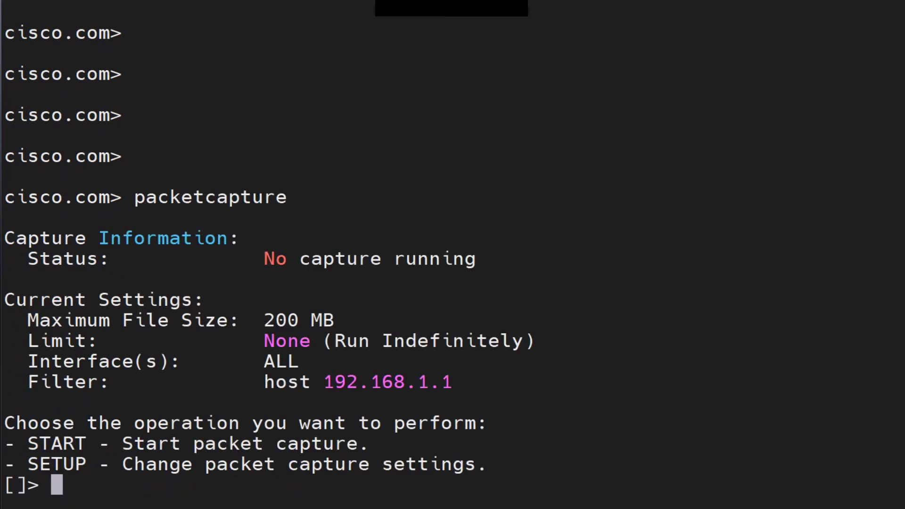
left_click_drag(15, 443, 110, 464)
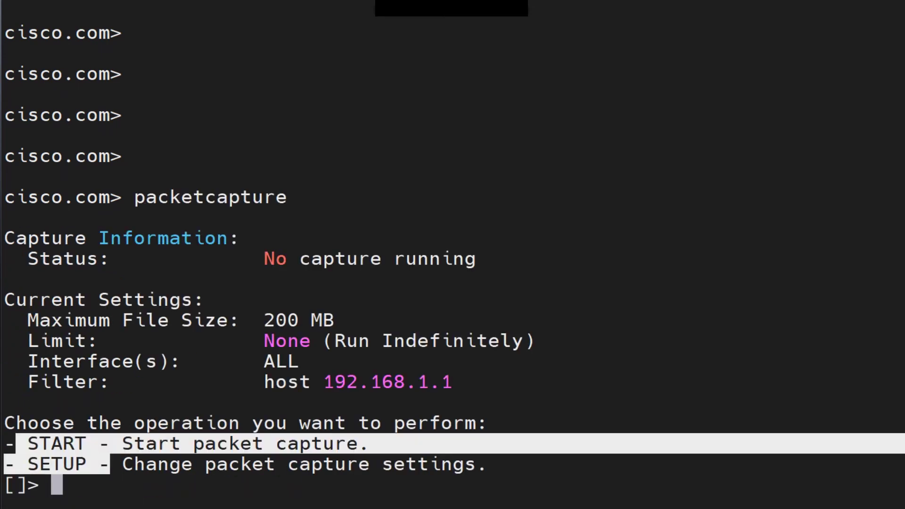
left_click(110, 464)
left_click_drag(133, 258, 464, 259)
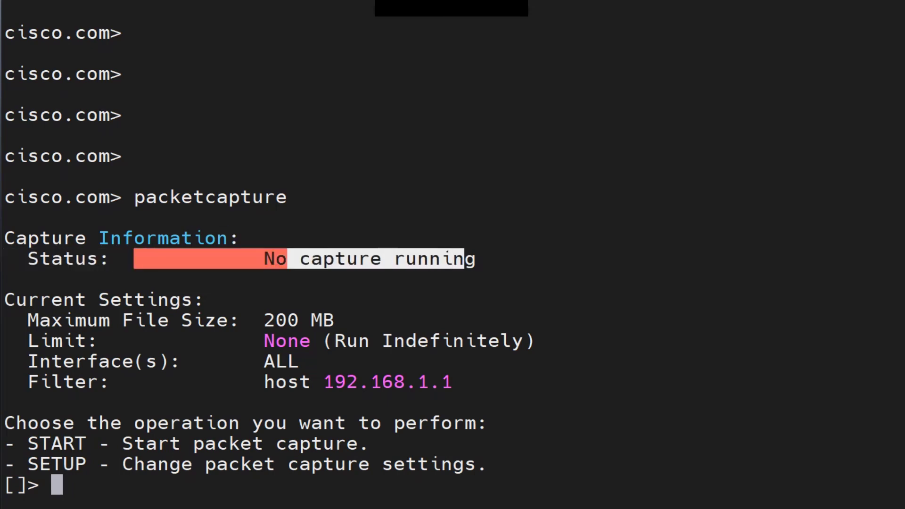
key("ctrl+c")
left_click_drag(170, 320, 359, 382)
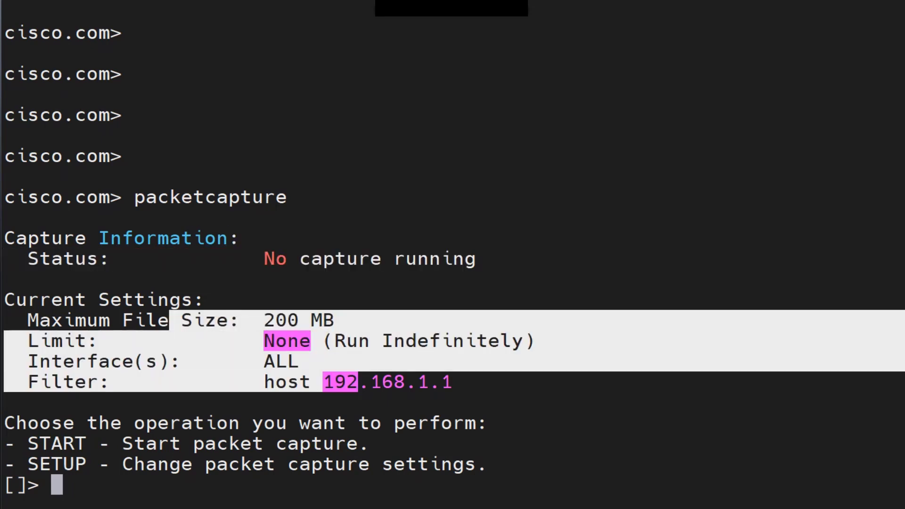
key("ctrl+c")
type("setup")
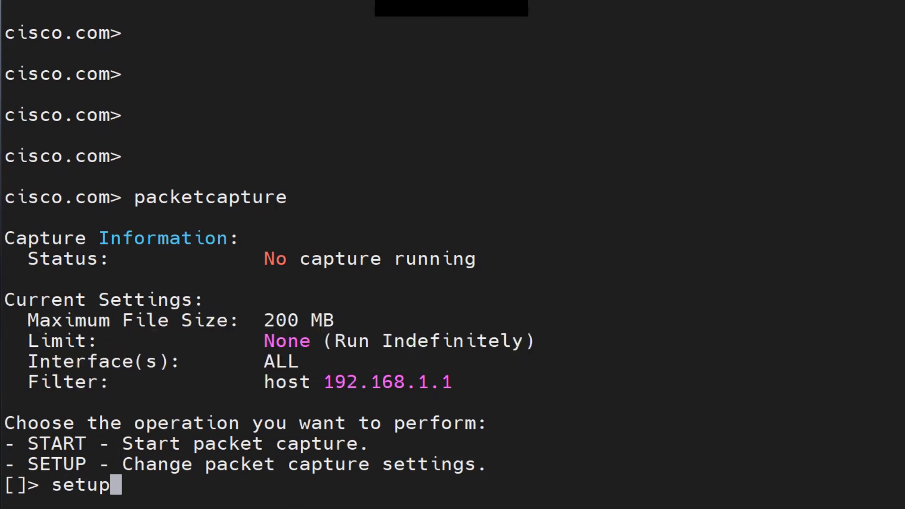
key("Return")
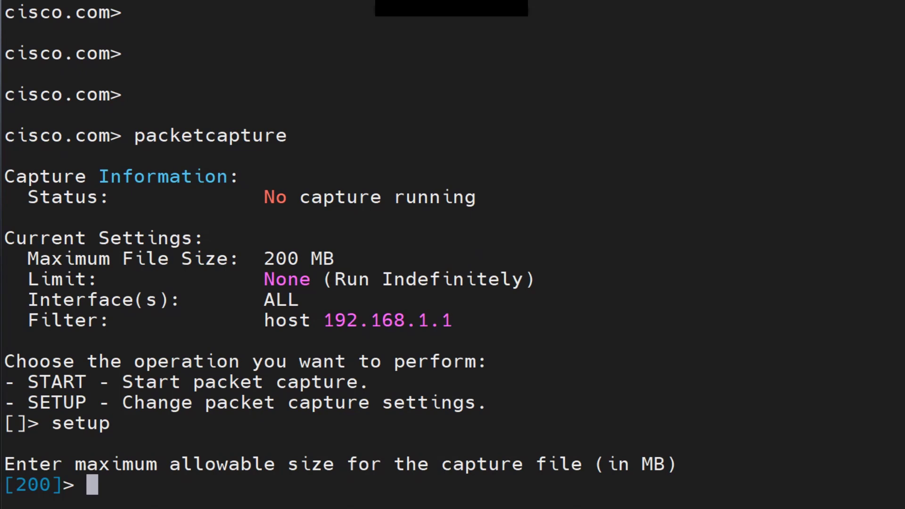
Keep the defaults: 200 MB maximum size, no stop at size, ALL interfaces.
left_click_drag(63, 485, 17, 485)
left_click(17, 485)
key("Return")
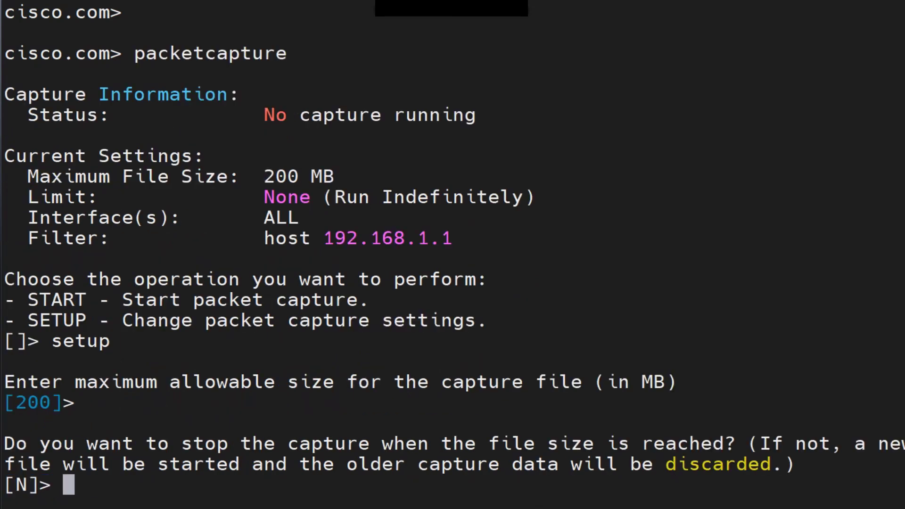
left_click_drag(87, 444, 334, 464)
left_click(335, 464)
key("Return")
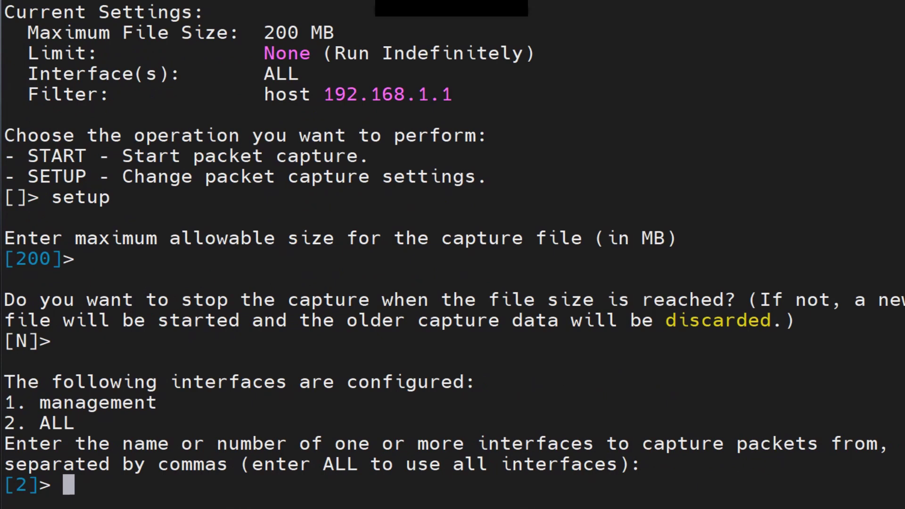
left_click_drag(40, 383, 151, 424)
left_click(151, 423)
key("Return")
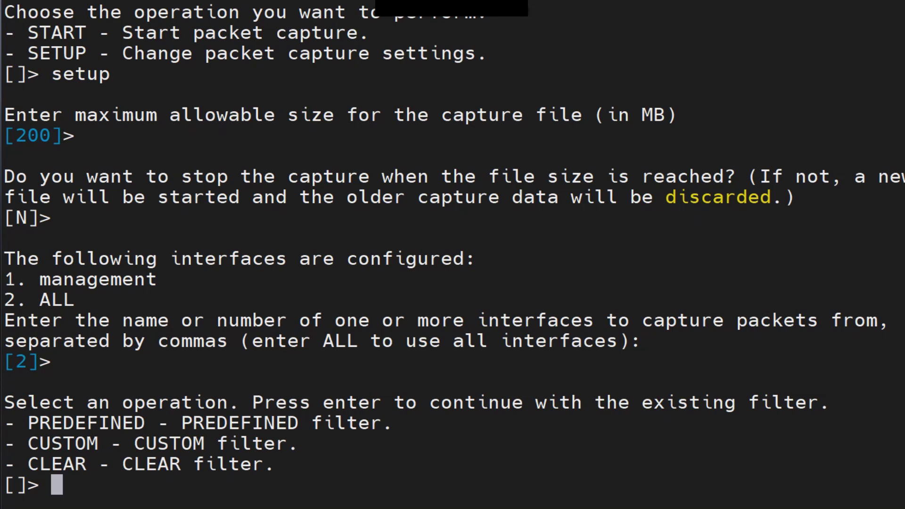
Save the custom filter 'host 1.1.1.1 and host google.com or host 2.2.2.2'.
left_click_drag(330, 466, 4, 402)
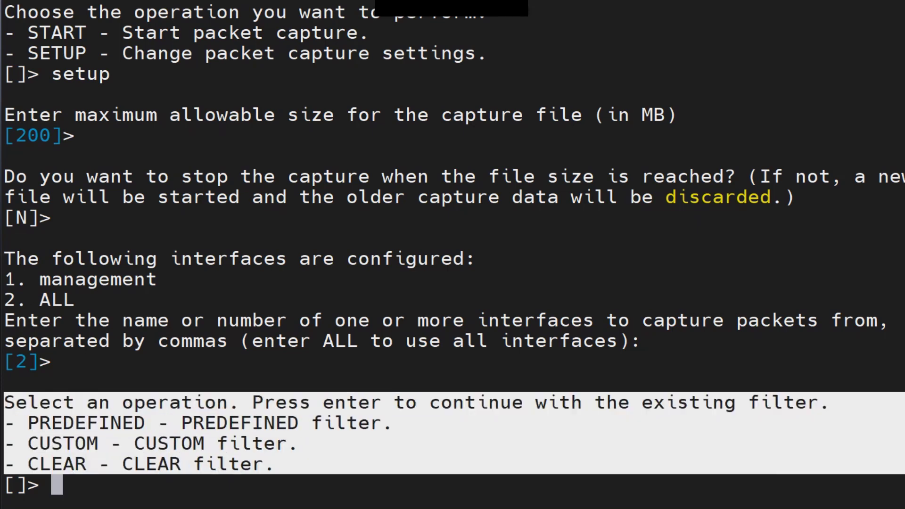
left_click(6, 403)
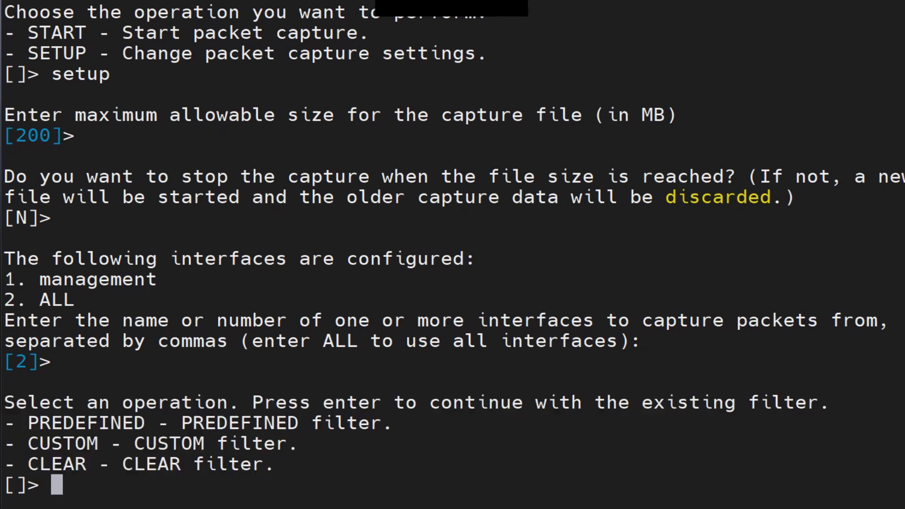
type("custom")
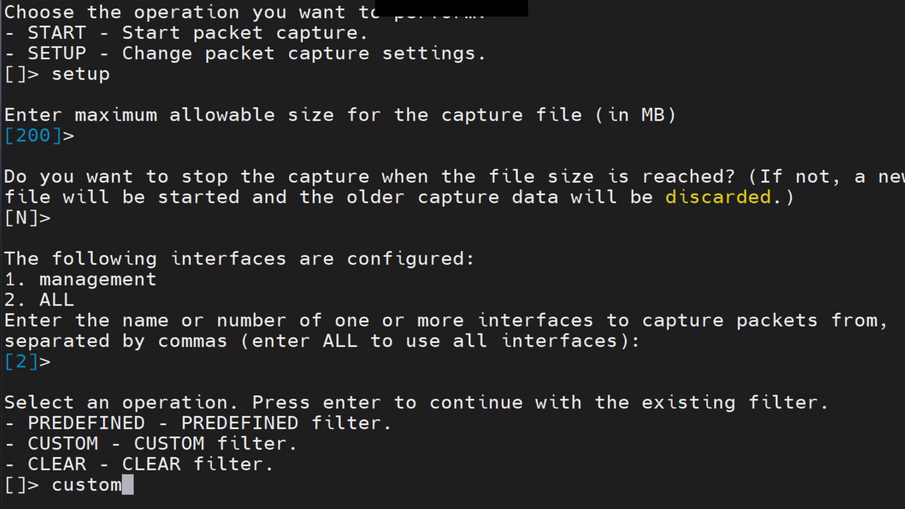
key("Return")
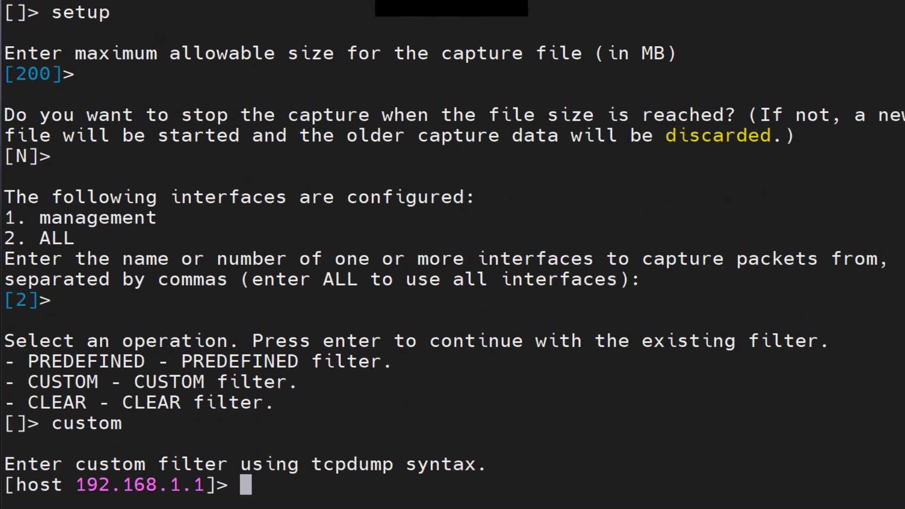
left_click_drag(216, 485, 16, 485)
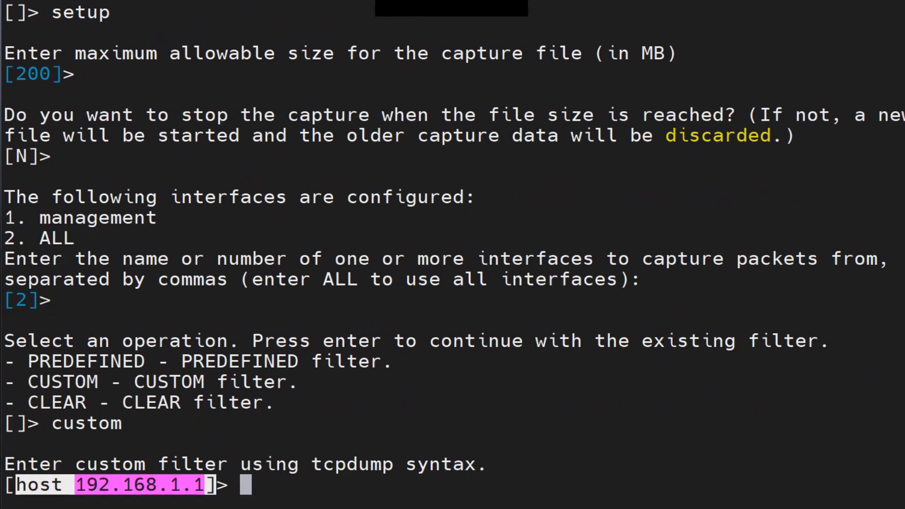
left_click(16, 484)
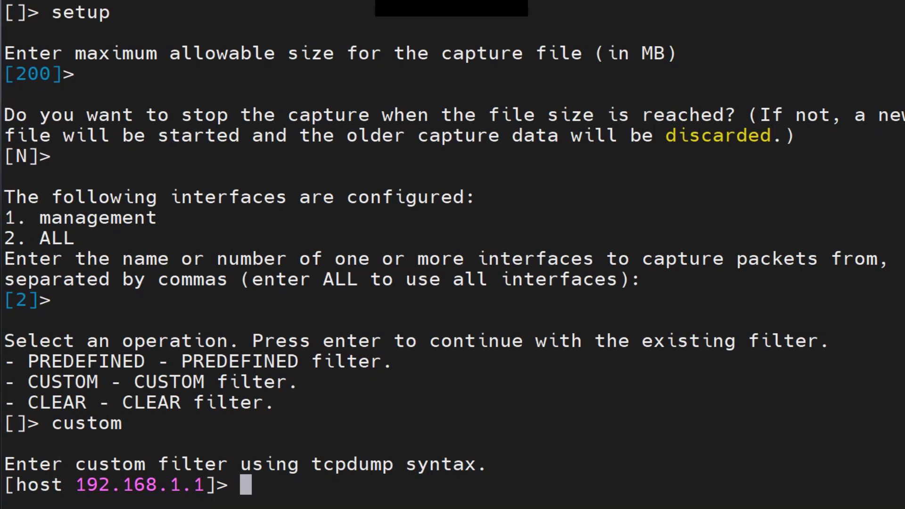
type("host ")
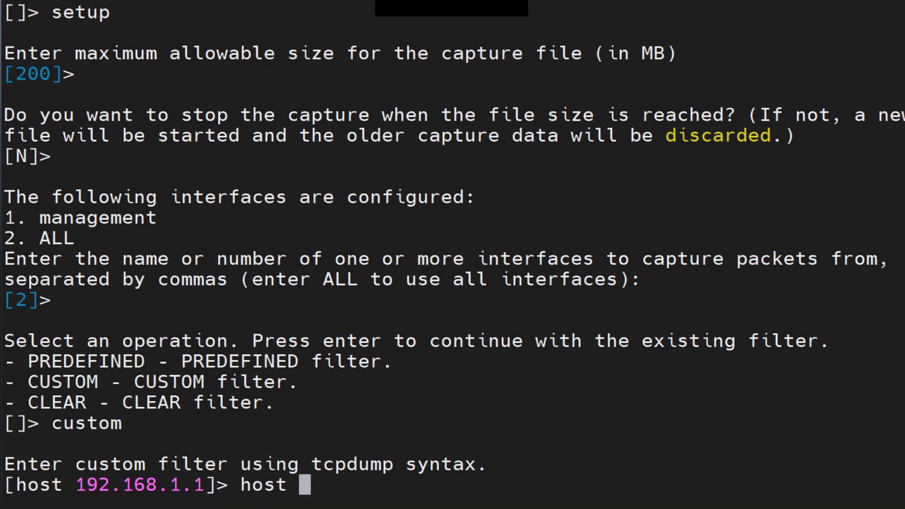
type("1.1.1.1 ")
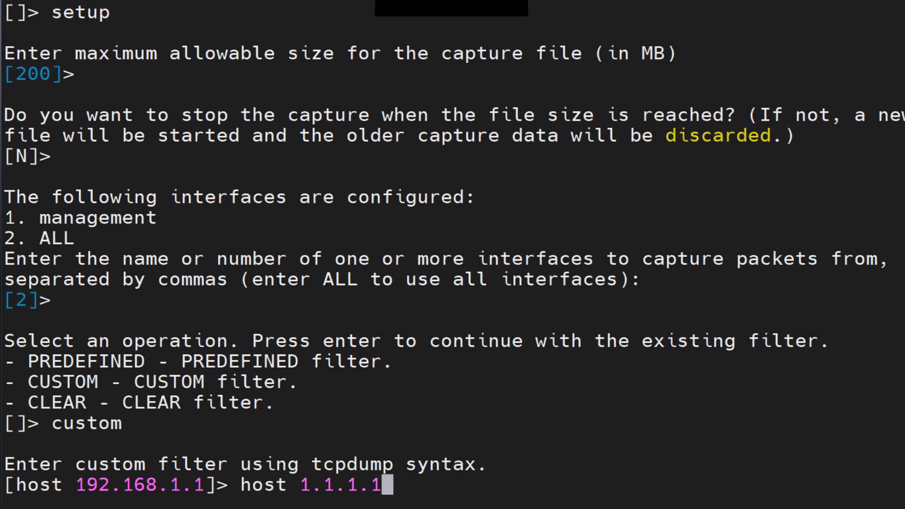
type("and ")
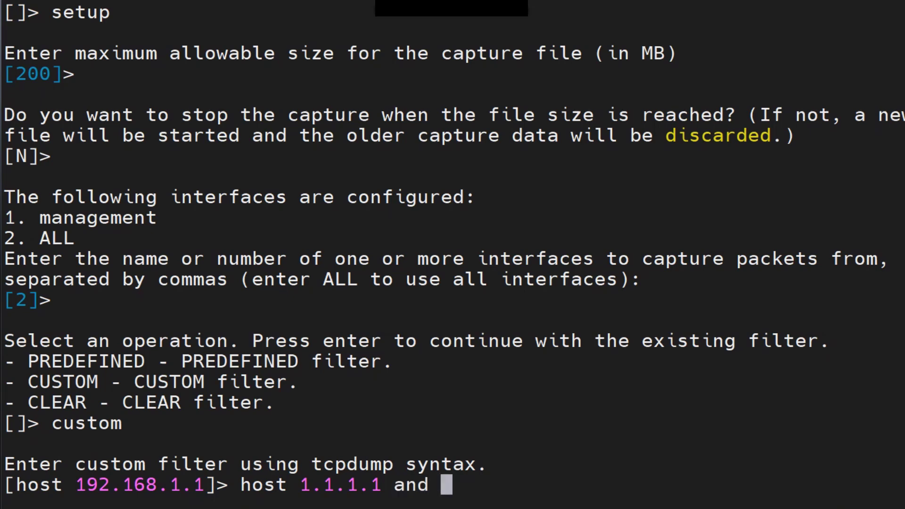
type("host")
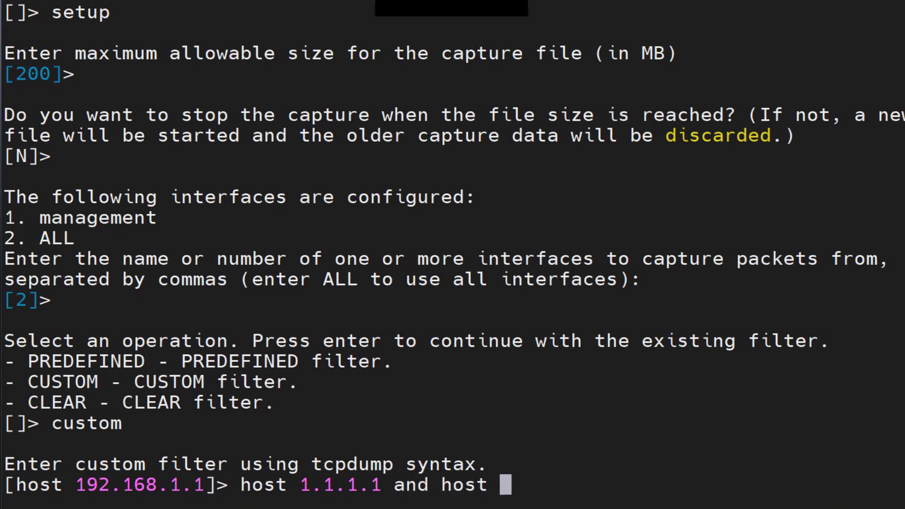
left_click_drag(229, 485, 381, 485)
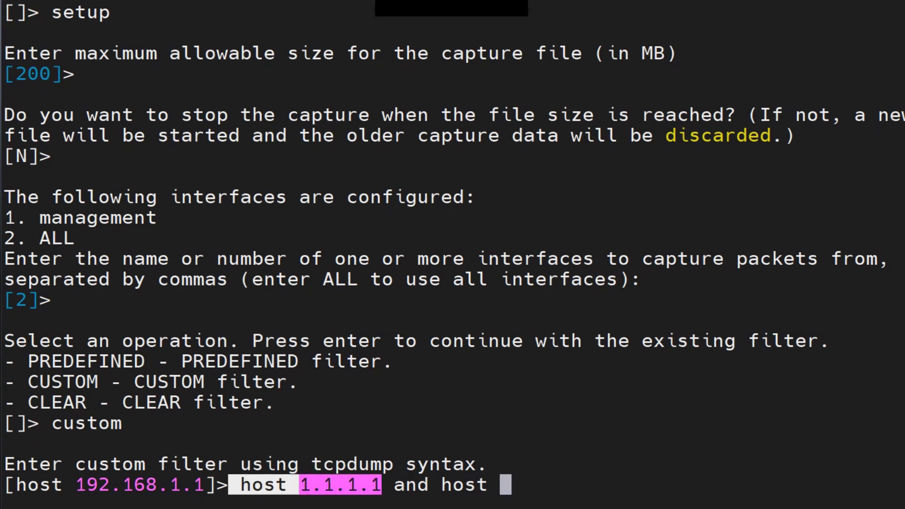
left_click(383, 485)
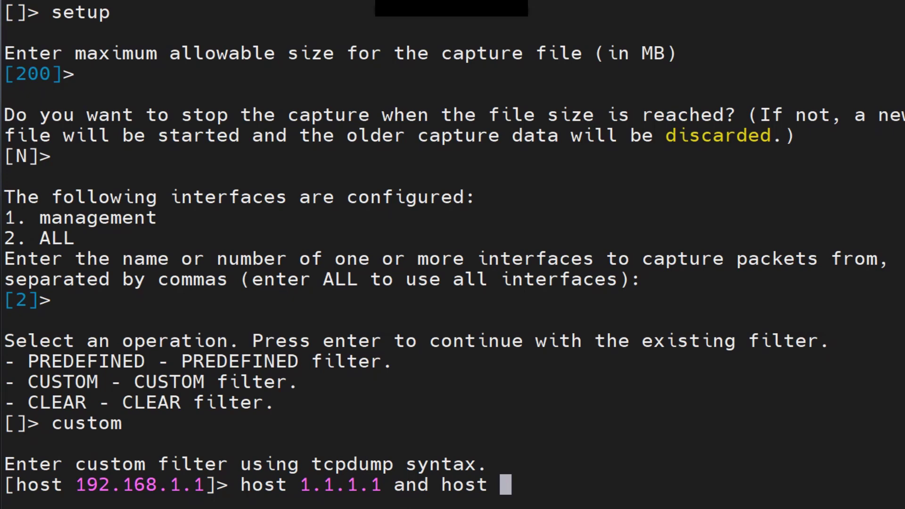
type("ggo")
key("BackSpace")
key("BackSpace")
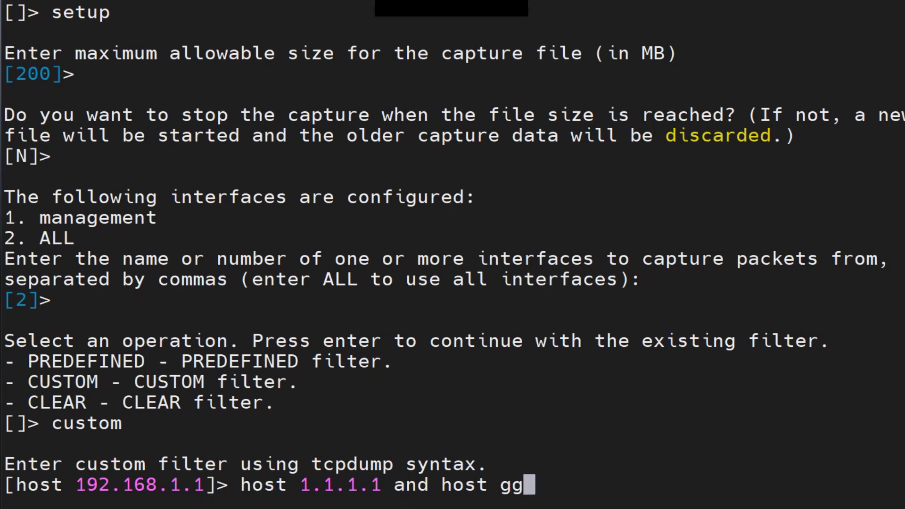
type("oogle.com")
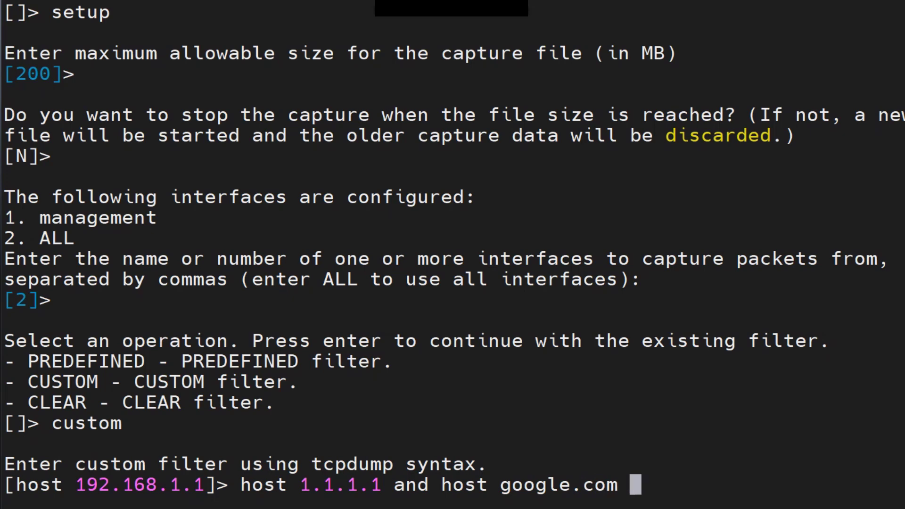
type(" or ")
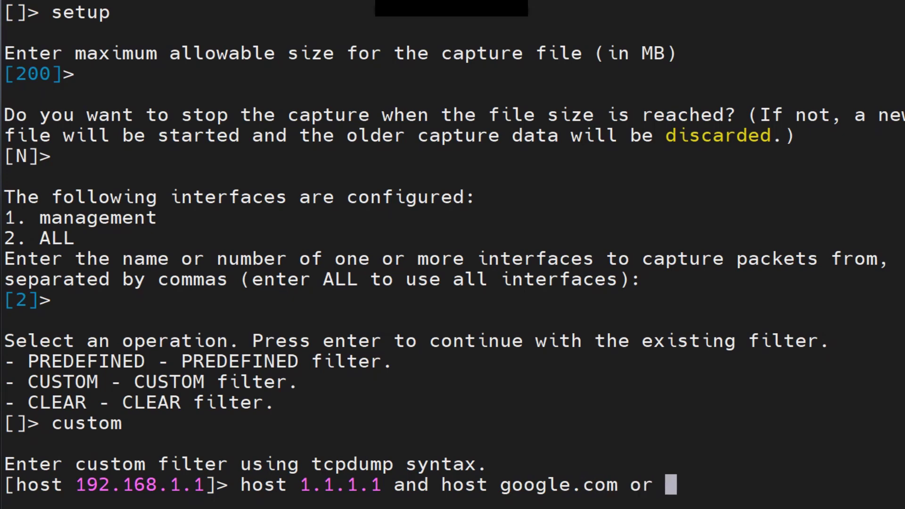
type("host 2.2.2.2")
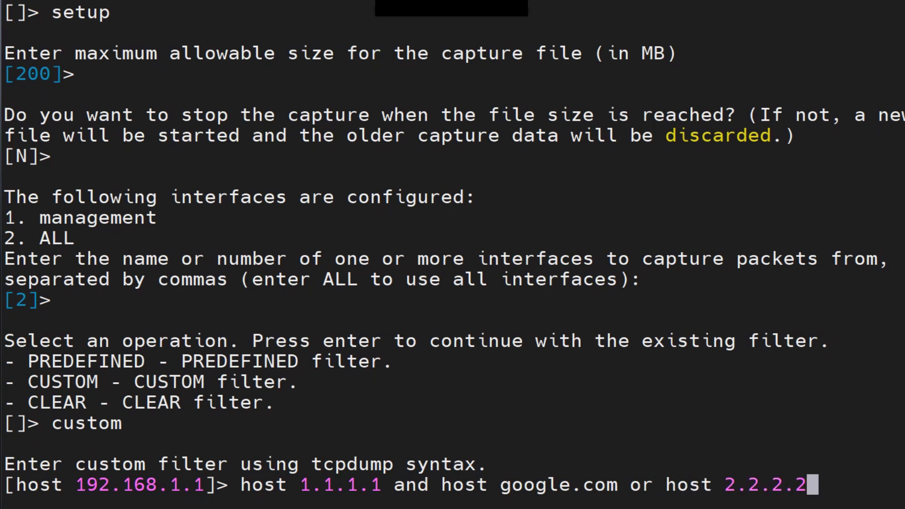
key("Return")
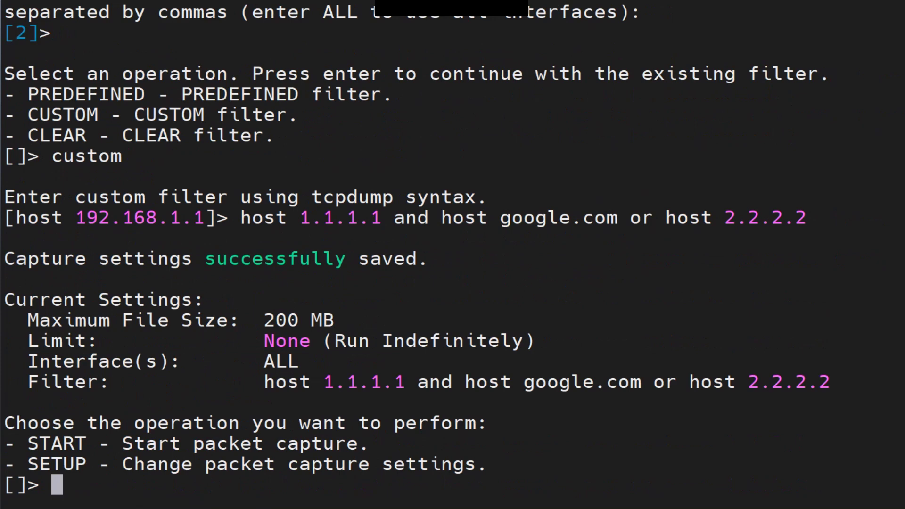
Start the capture with the new custom filter and exit to the cisco.com> prompt.
left_click_drag(264, 382, 701, 382)
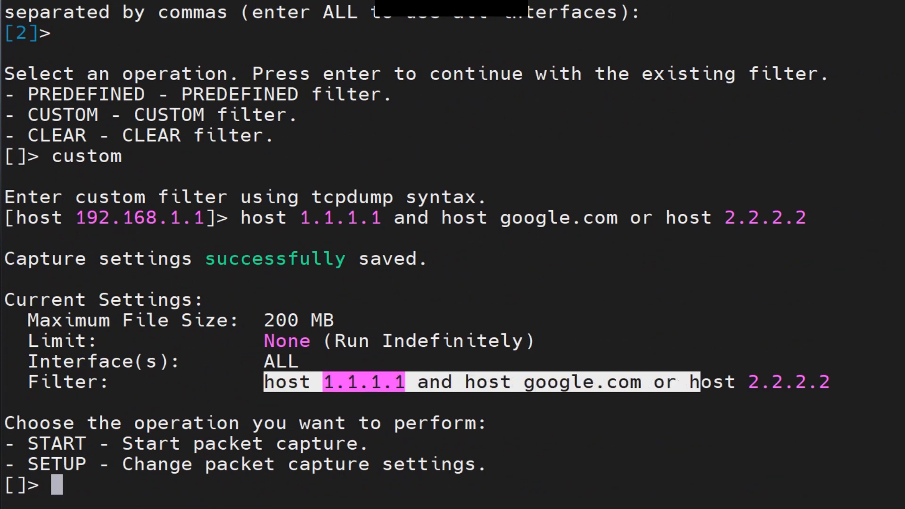
left_click(701, 382)
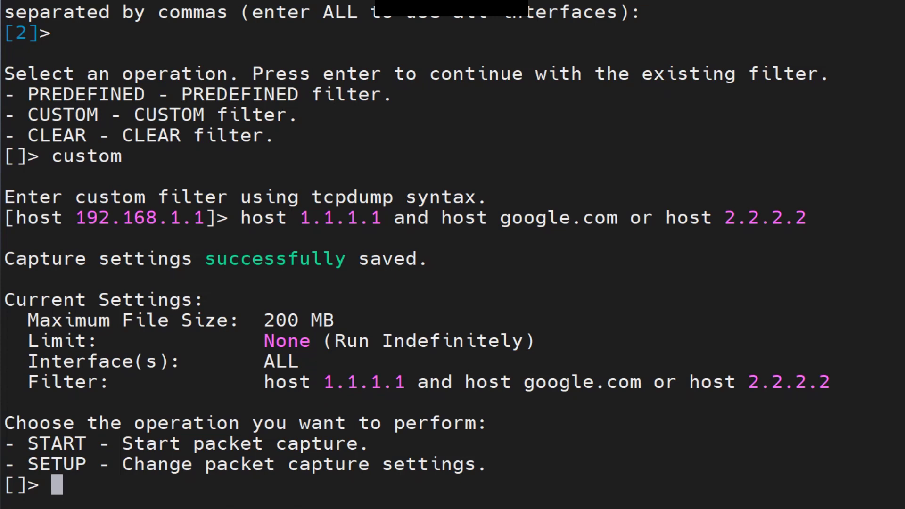
type("start")
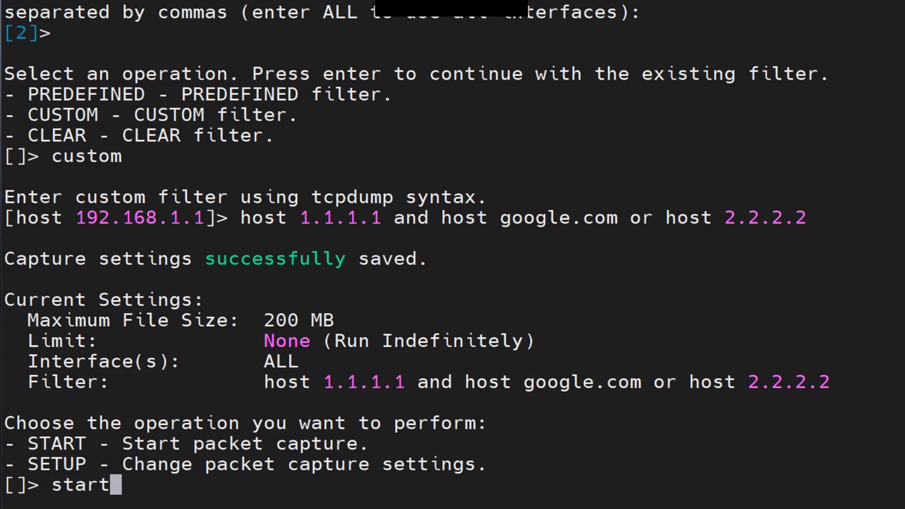
key("Return")
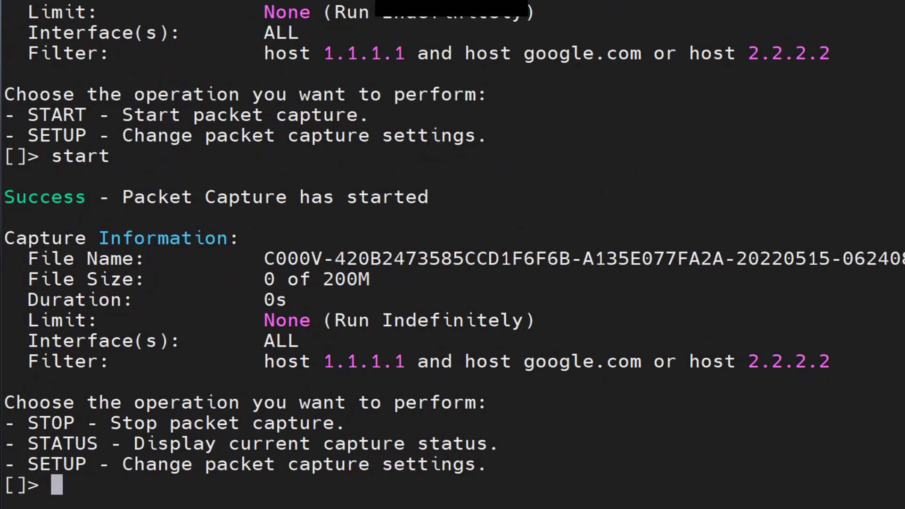
left_click_drag(16, 197, 439, 198)
left_click(438, 198)
key("Return")
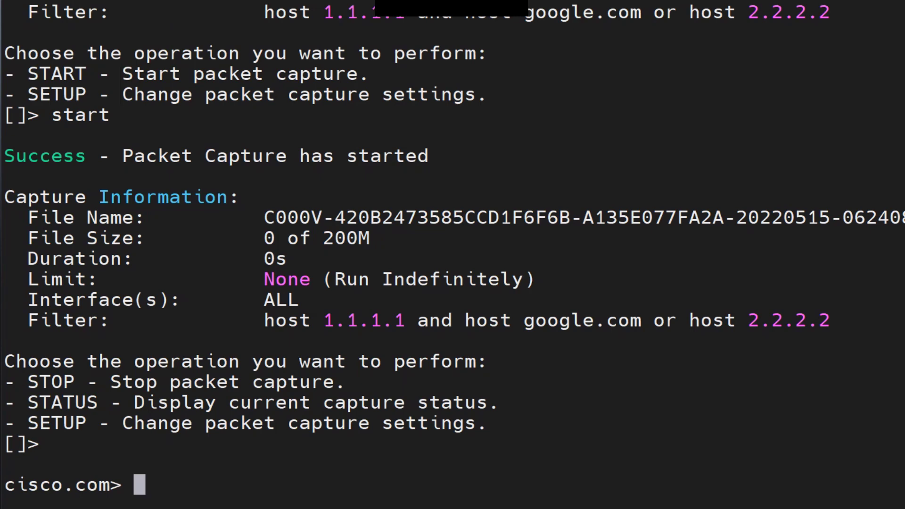
Ping google.com for three replies, then check the capture status with packetcapture.
key("Return")
key("Return")
key("Return")
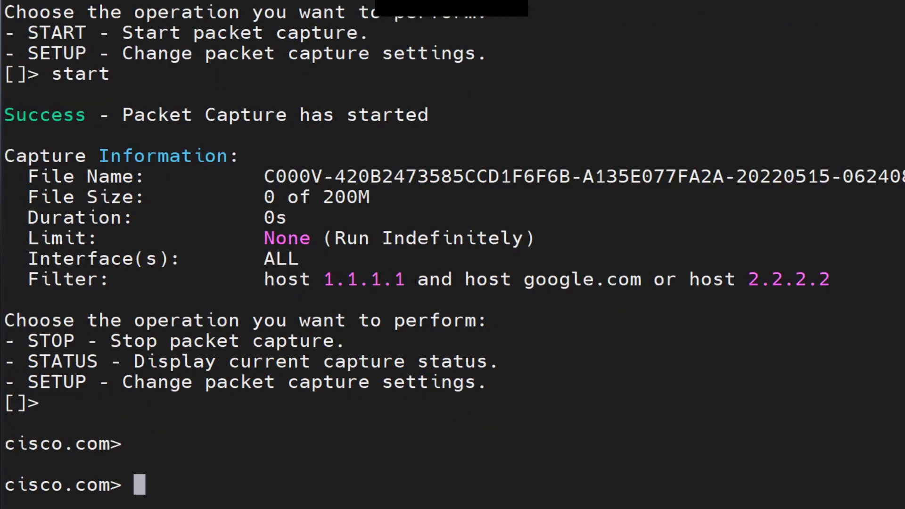
type("ping ")
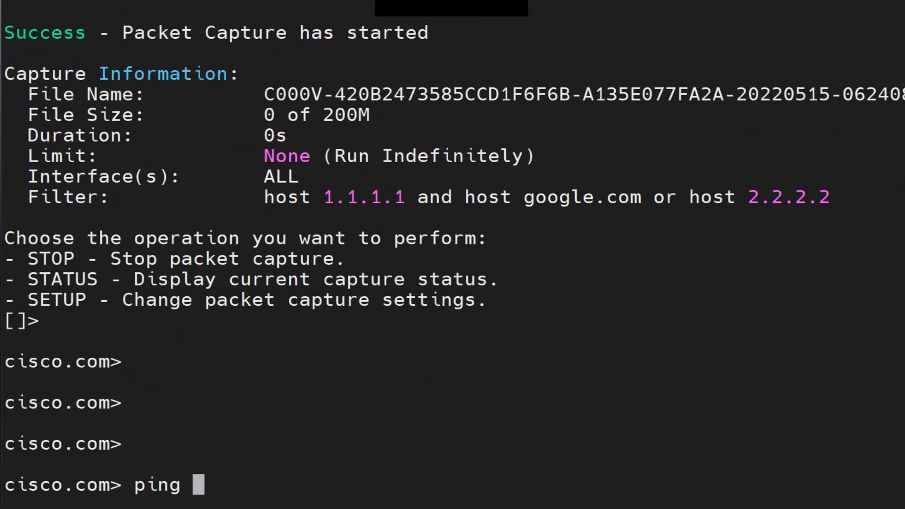
type("ggog")
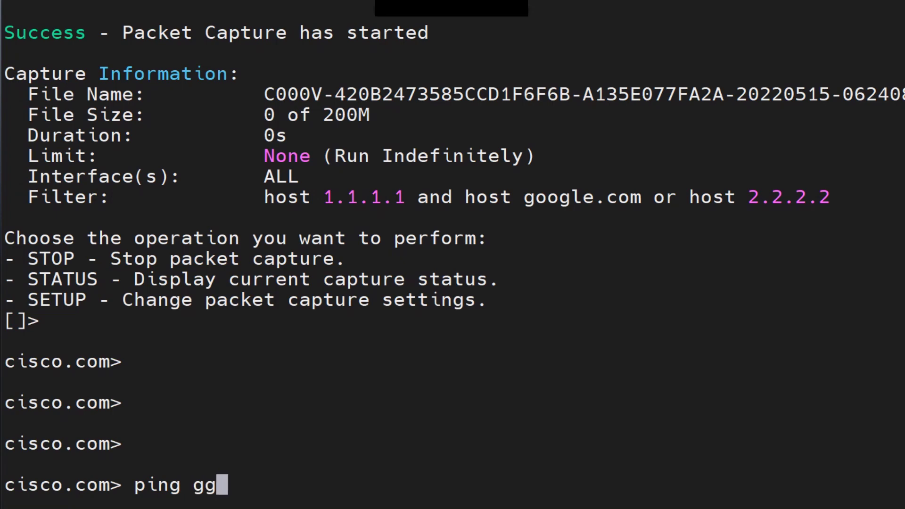
key("BackSpace")
key("BackSpace")
key("BackSpace")
type("oogle.com")
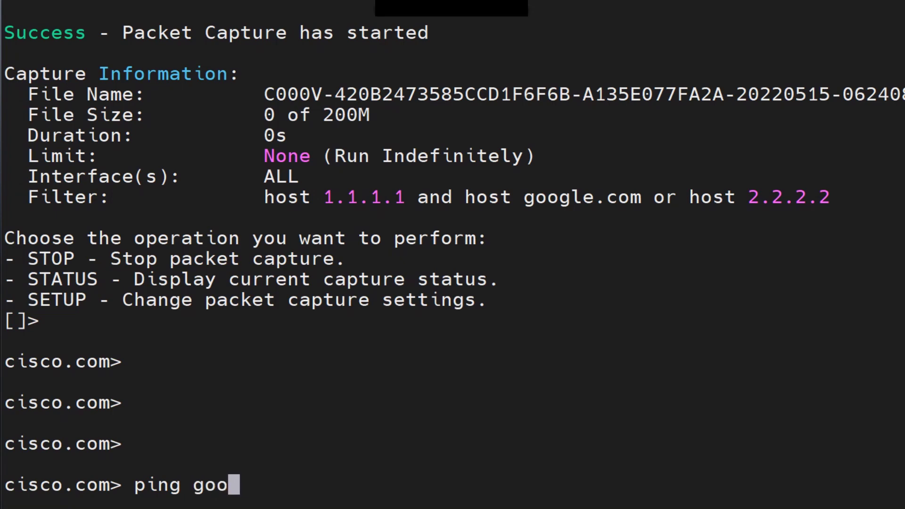
key("Return")
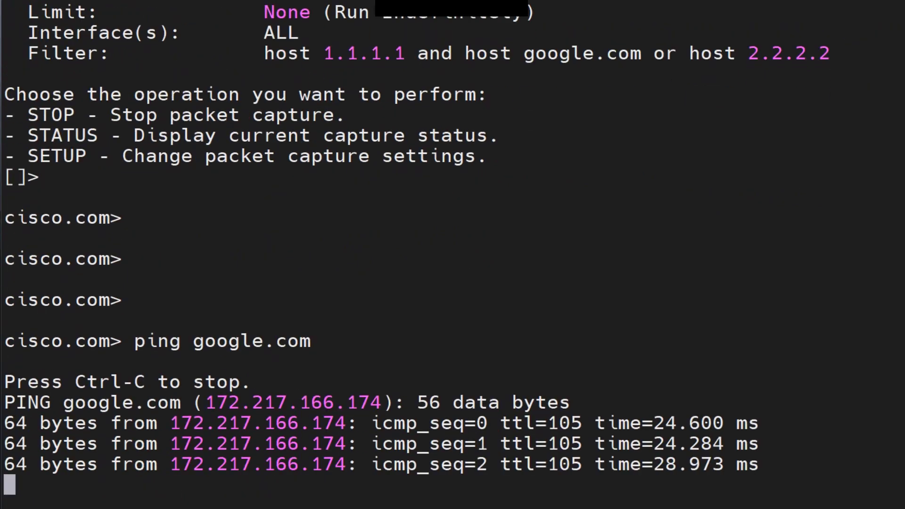
key("ctrl+c")
key("Return")
key("Return")
key("Return")
key("Return")
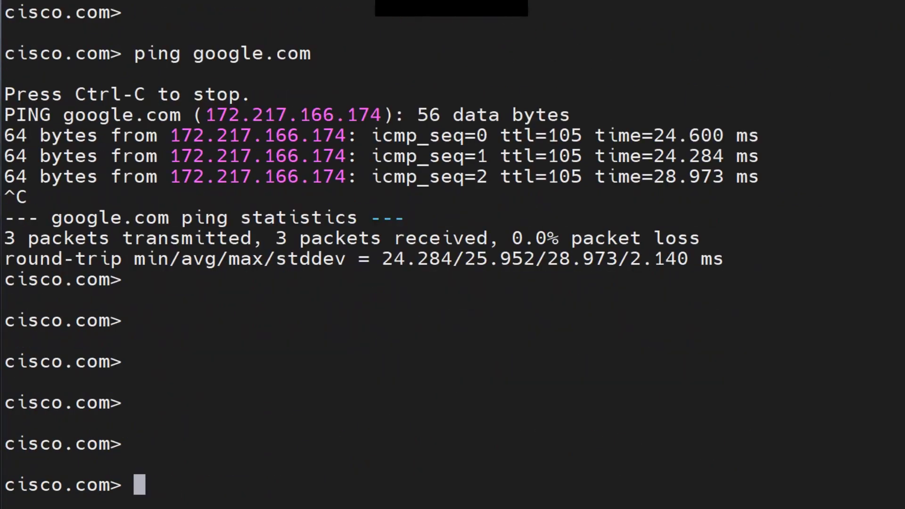
type("packetcapture")
key("Return")
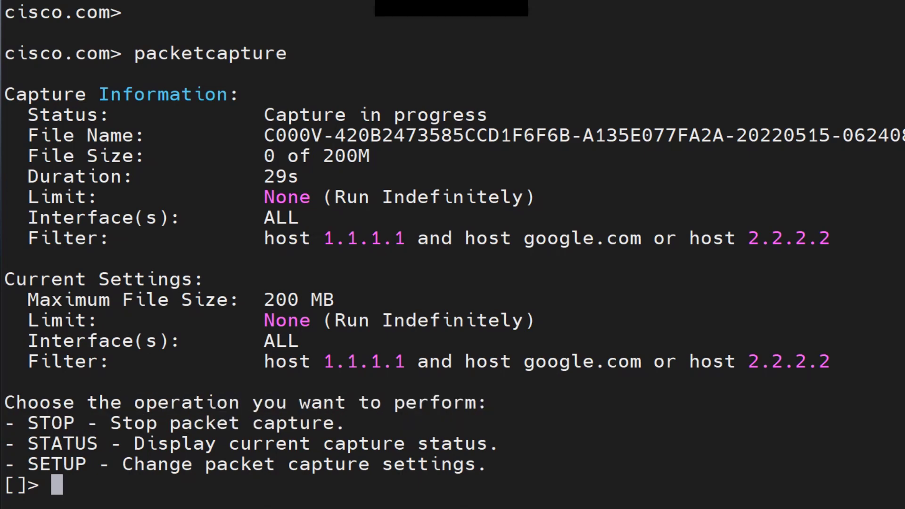
Stop the capture after 37s, saving a 24-of-200M file, and return to the main prompt.
type("stop")
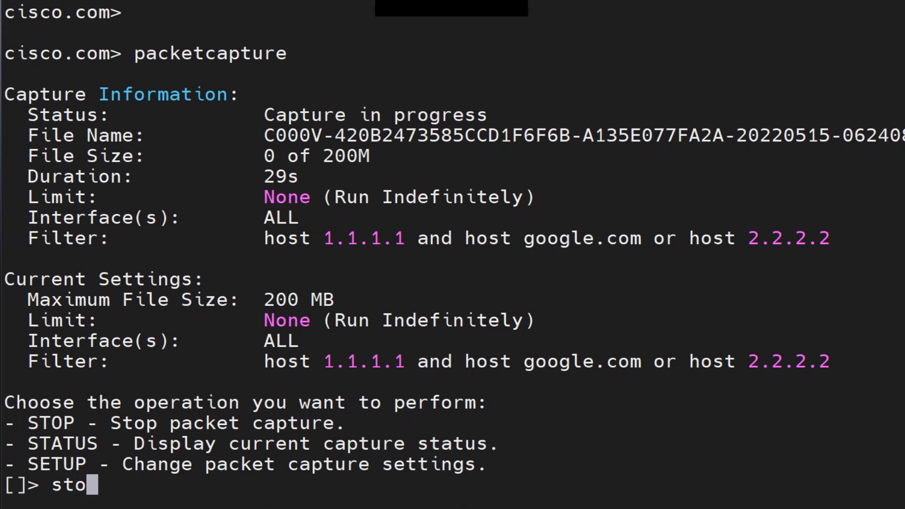
key("Return")
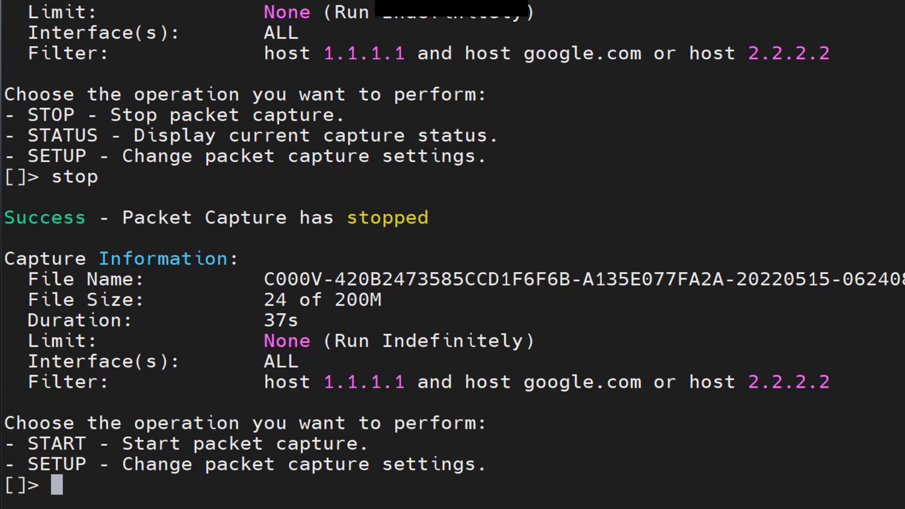
key("Return")
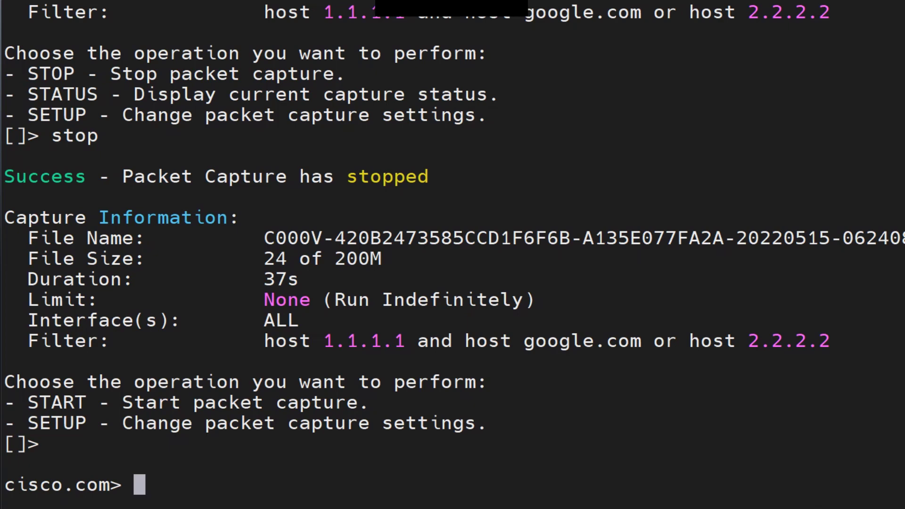
left_click_drag(582, 238, 904, 238)
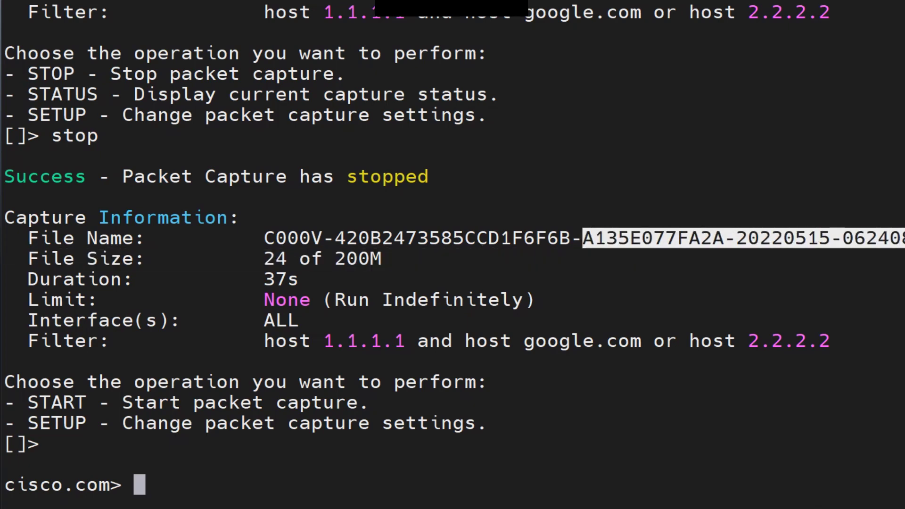
left_click(837, 238)
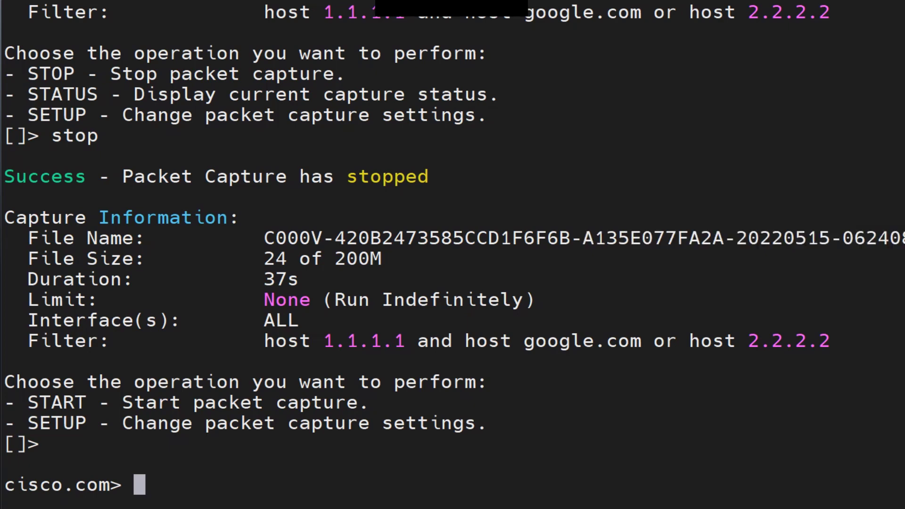
key("Return")
key("Return")
key("Return")
key("Return")
key("Return")
key("Return")
key("Return")
key("Return")
key("Return")
key("Return")
key("Return")
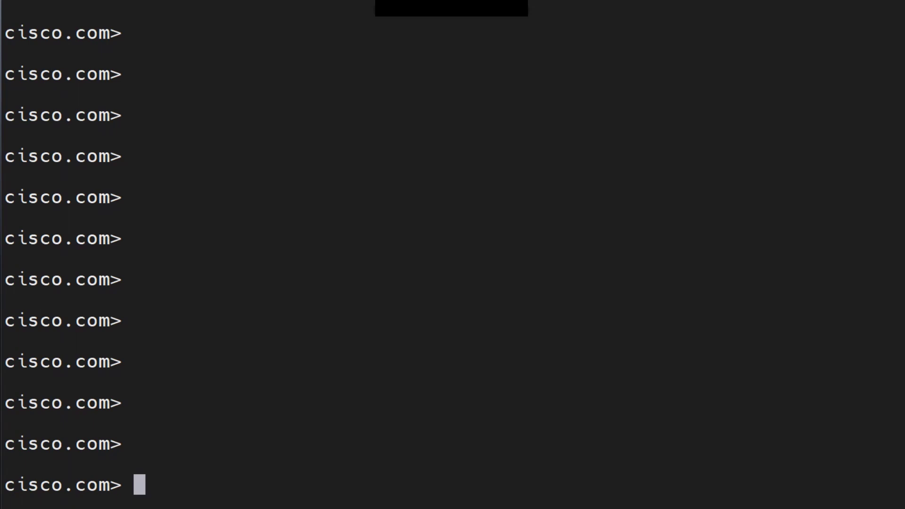
Discard the mistyped tcpservices and run diagnostic → network → tcpdump, which reports deprecation for packetcapture.
type("tcpservices")
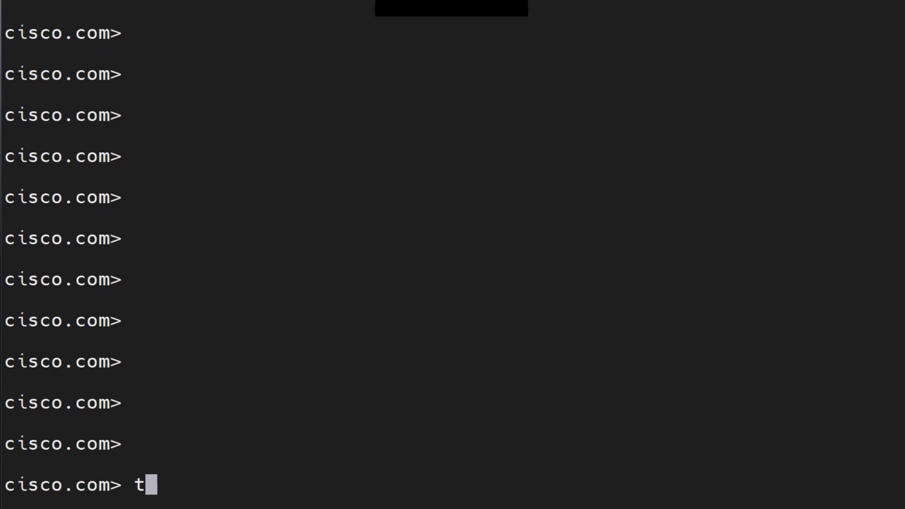
key("BackSpace")
key("BackSpace")
key("BackSpace")
key("BackSpace")
key("BackSpace")
key("BackSpace")
key("BackSpace")
key("BackSpace")
key("BackSpace")
key("BackSpace")
key("BackSpace")
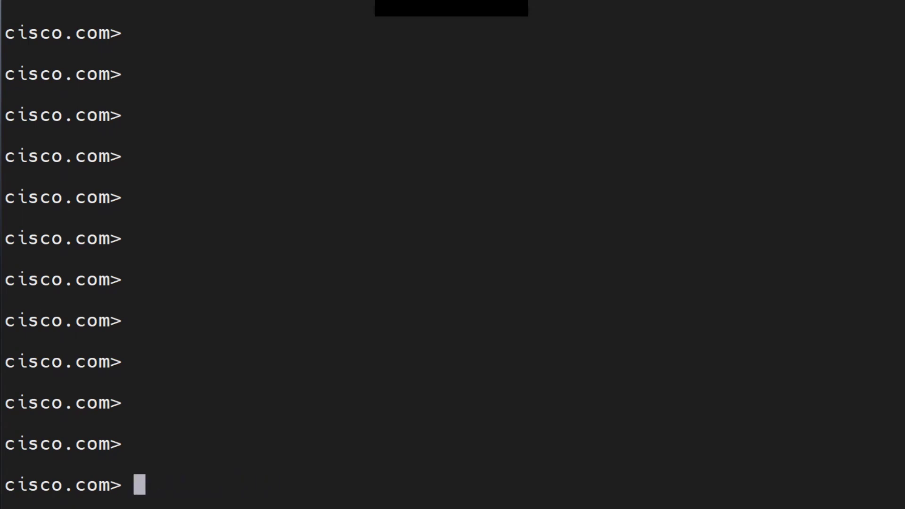
type("diagnostic")
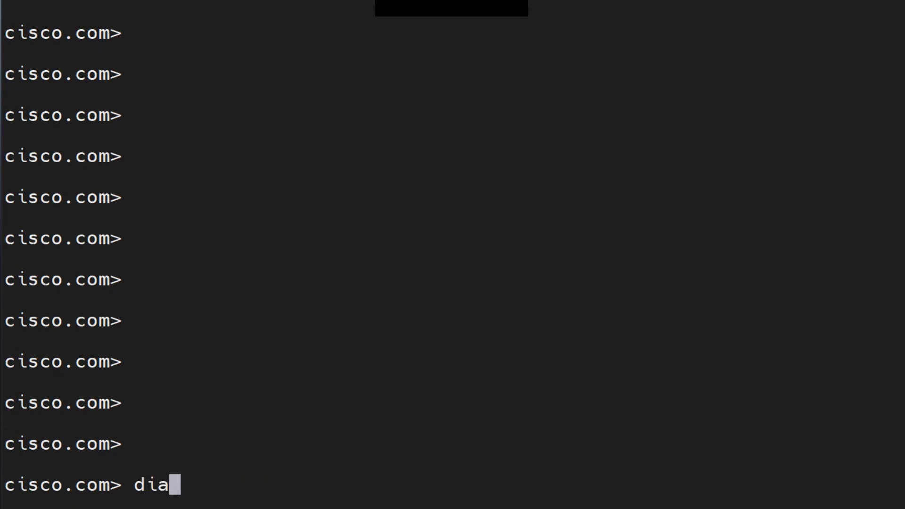
key("Return")
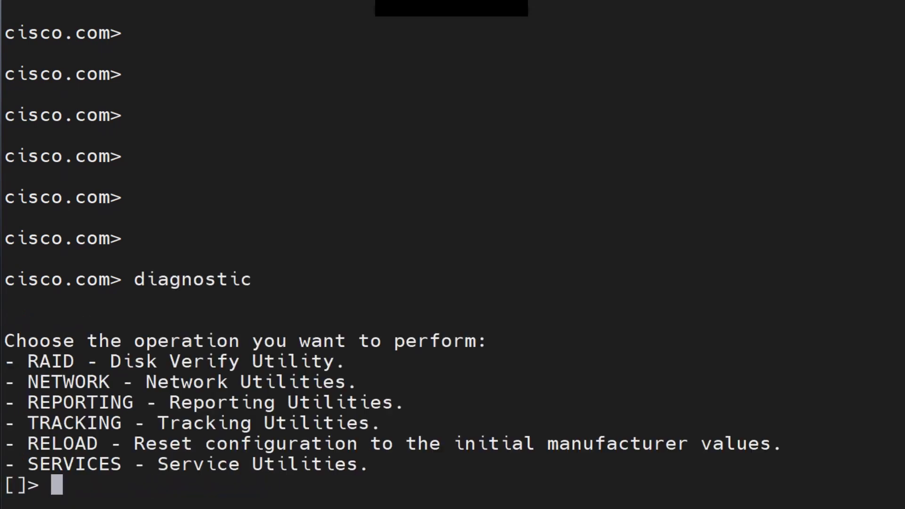
type("network")
key("Return")
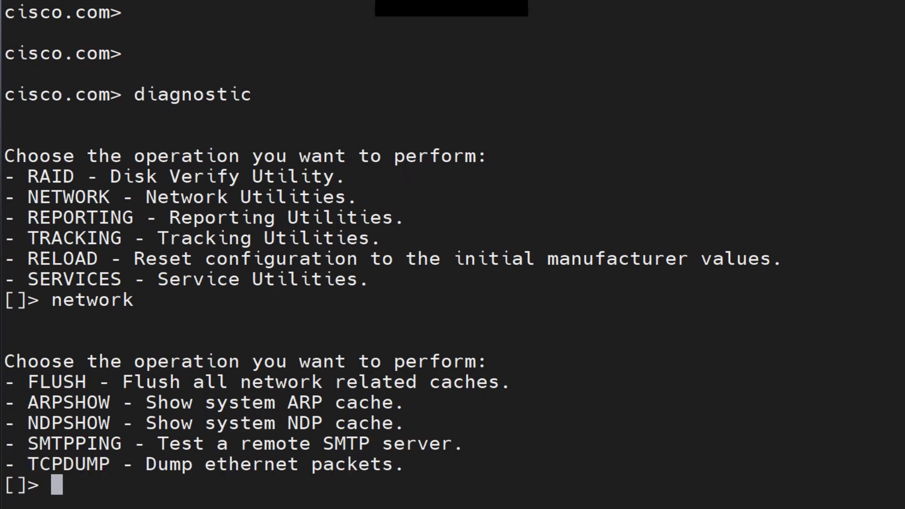
type("tcpdump")
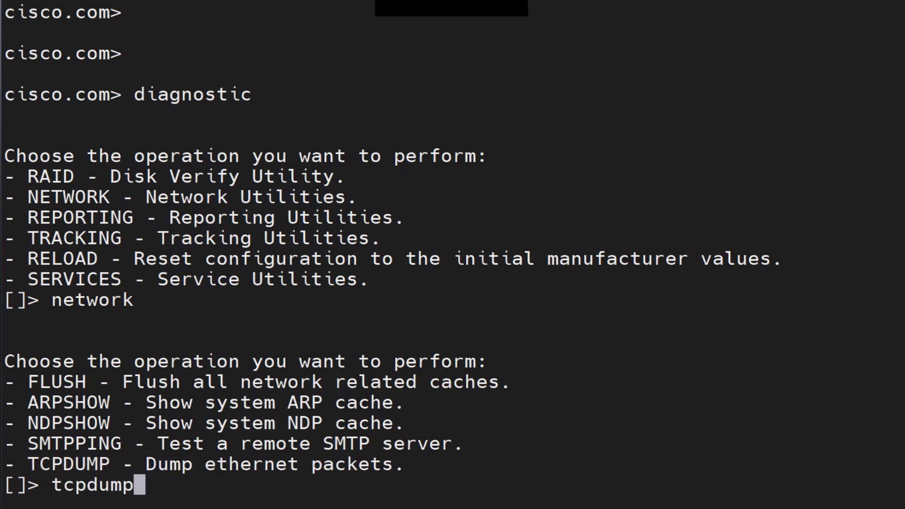
key("Return")
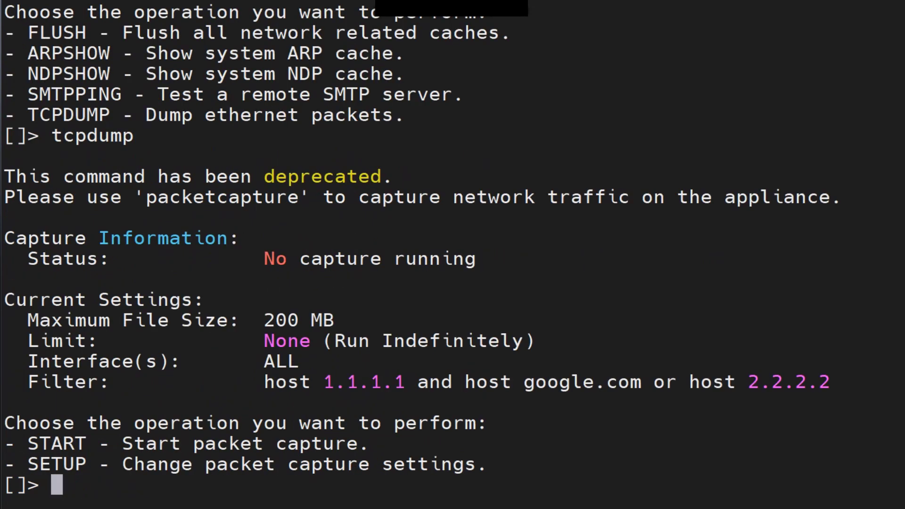